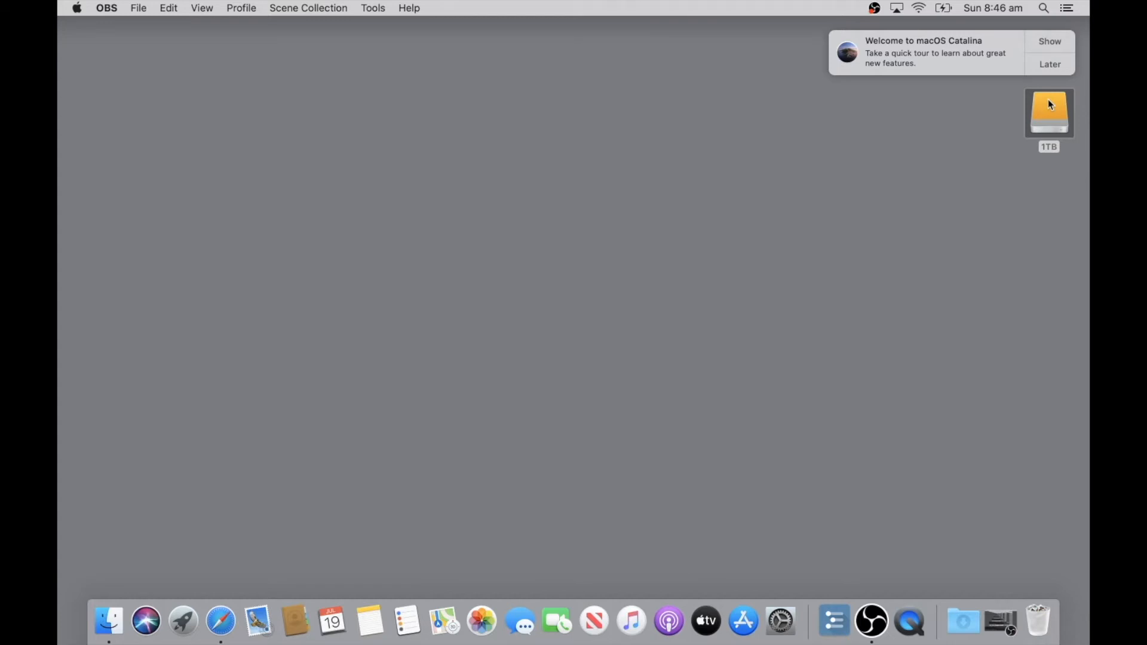
# Remove Siri, Launchpad, Mail, Contacts and Calendar from the Dock.
pyautogui.click(727, 222)
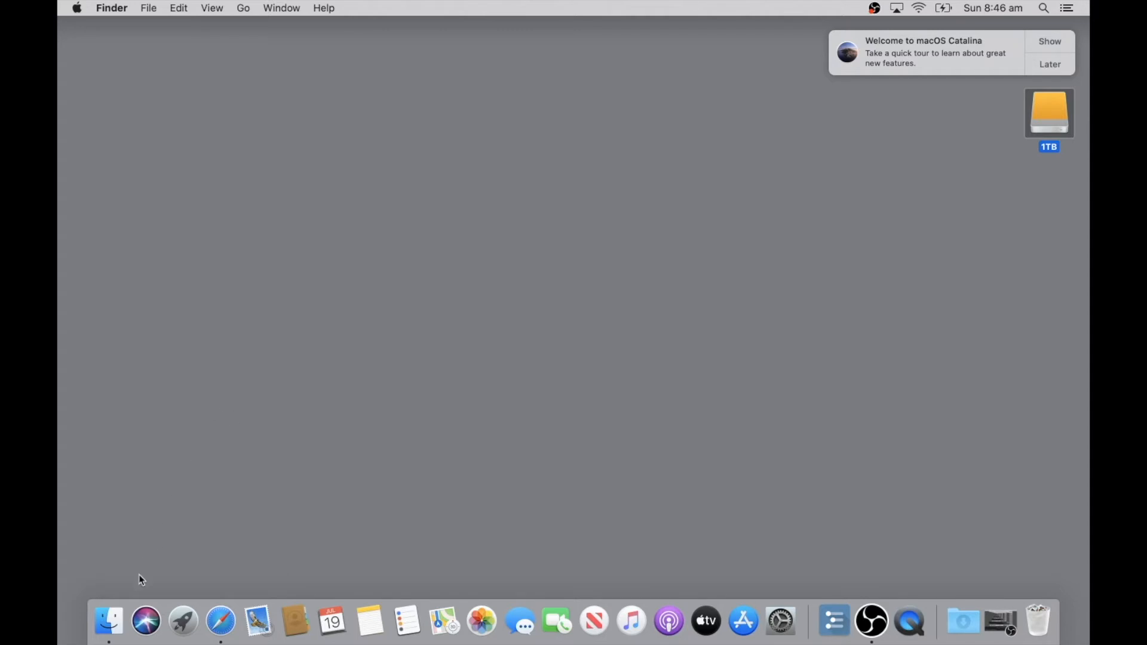
pyautogui.moveTo(147, 625); pyautogui.dragTo(192, 443)
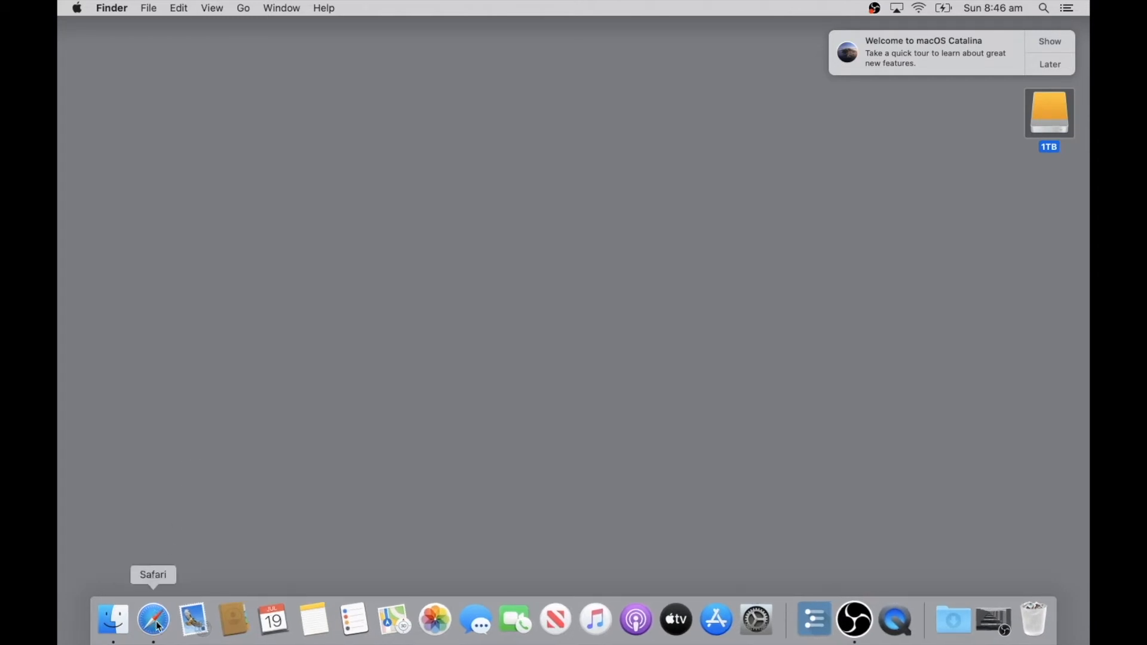
pyautogui.moveTo(200, 627); pyautogui.dragTo(203, 425)
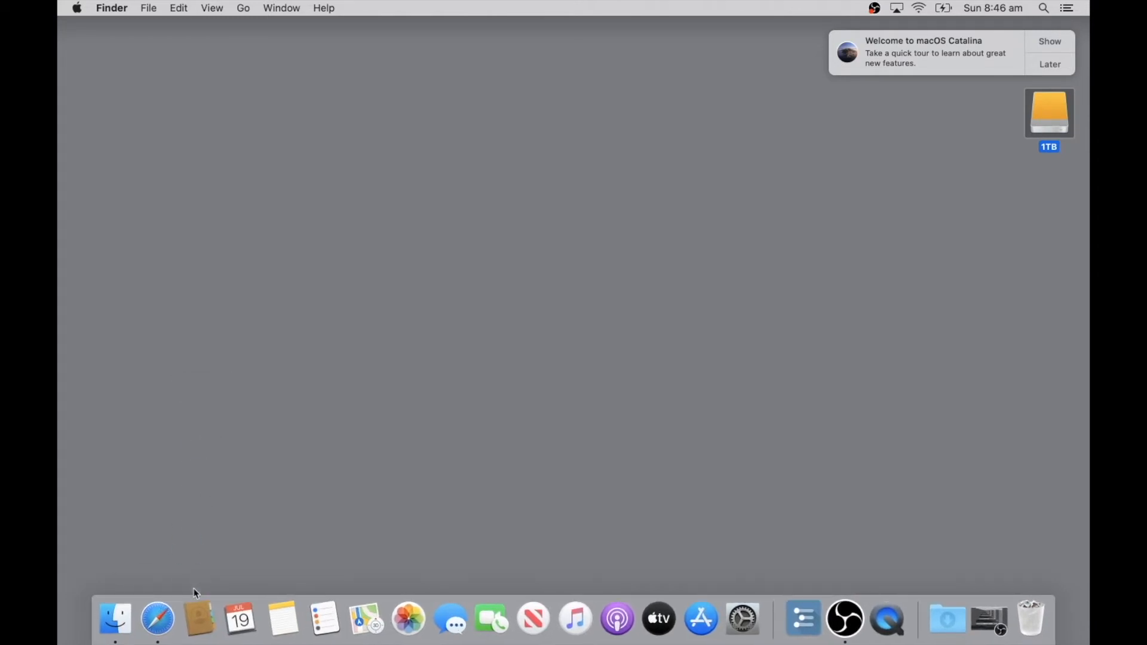
pyautogui.moveTo(199, 625); pyautogui.dragTo(236, 555)
pyautogui.moveTo(203, 625); pyautogui.dragTo(361, 307)
pyautogui.moveTo(209, 619); pyautogui.dragTo(307, 346)
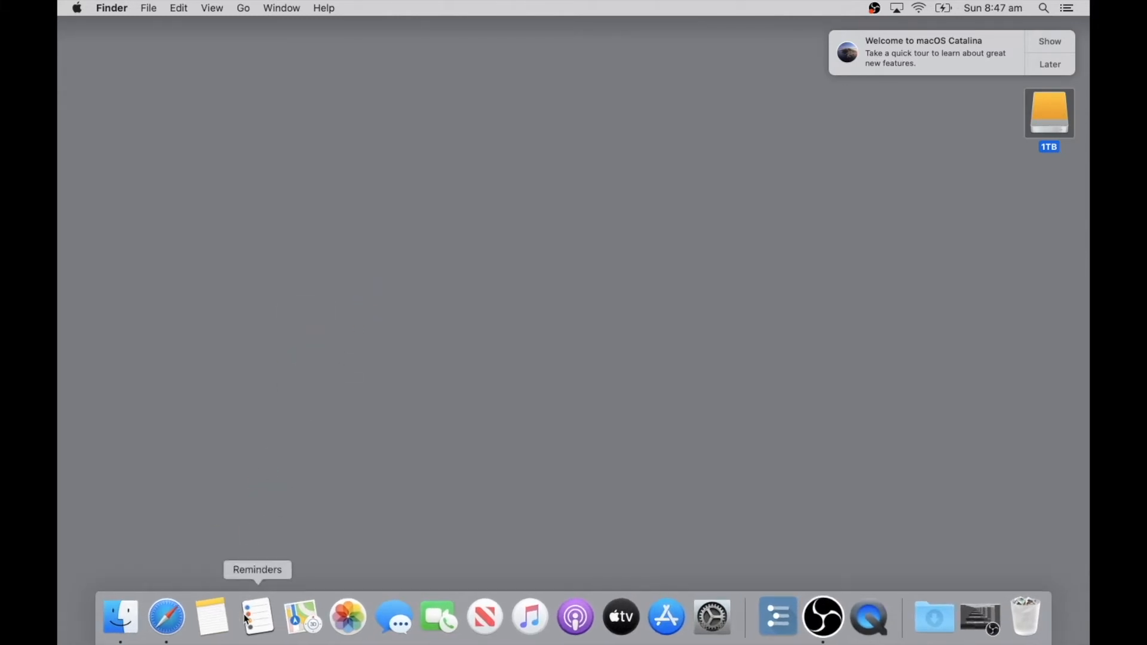
# Remove Notes, Reminders, Maps, Photos, Messages, FaceTime, News, Music, Podcasts and TV from the Dock.
pyautogui.moveTo(215, 613); pyautogui.dragTo(276, 448)
pyautogui.moveTo(259, 615); pyautogui.dragTo(302, 439)
pyautogui.moveTo(281, 616); pyautogui.dragTo(309, 514)
pyautogui.moveTo(283, 616); pyautogui.dragTo(349, 394)
pyautogui.moveTo(302, 634); pyautogui.dragTo(335, 442)
pyautogui.moveTo(336, 599); pyautogui.dragTo(339, 461)
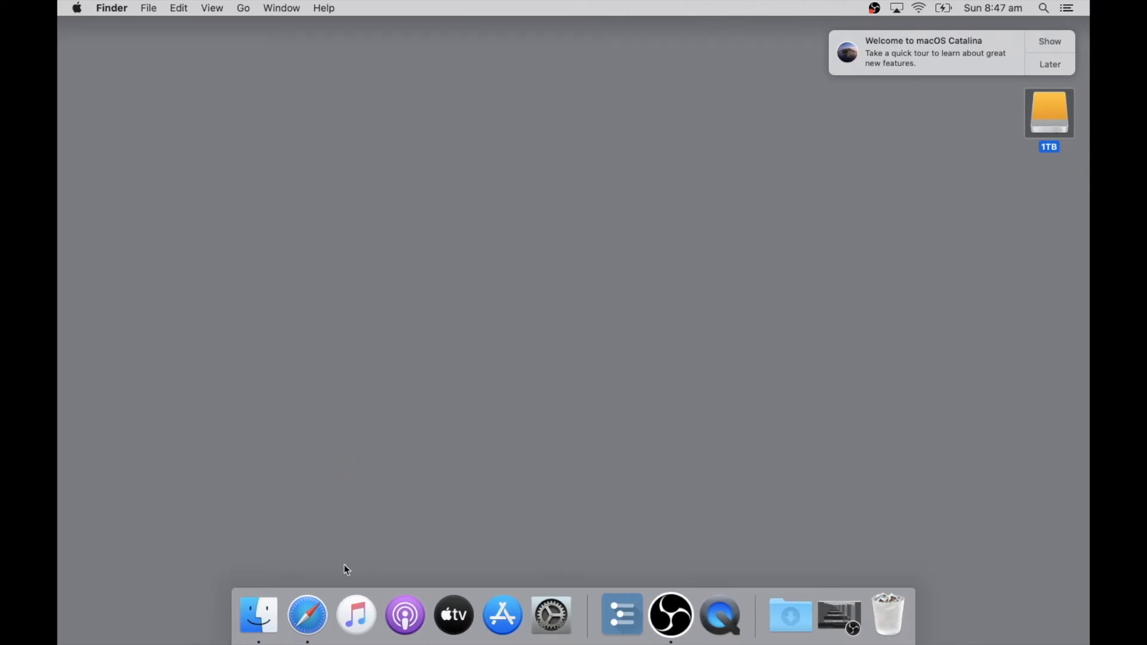
pyautogui.moveTo(362, 616); pyautogui.dragTo(384, 530)
pyautogui.moveTo(359, 616); pyautogui.dragTo(405, 460)
pyautogui.moveTo(402, 615); pyautogui.dragTo(430, 435)
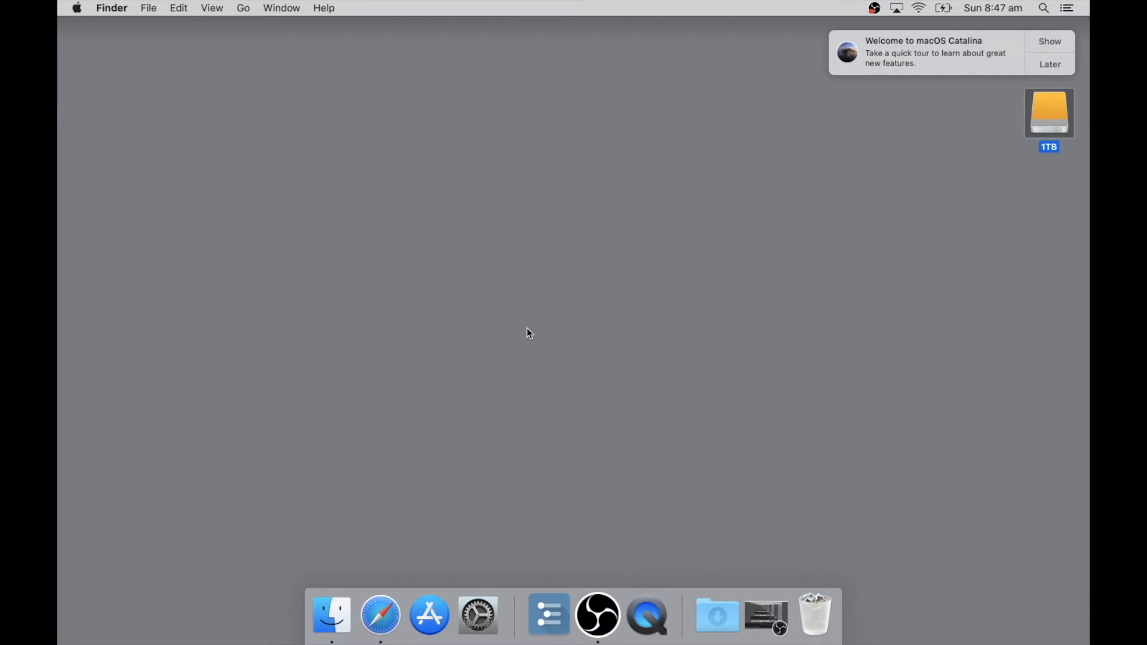
# In System Preferences, turn off the trackpad's Look up & data detectors and its Force Click and haptic feedback.
pyautogui.click(482, 617)
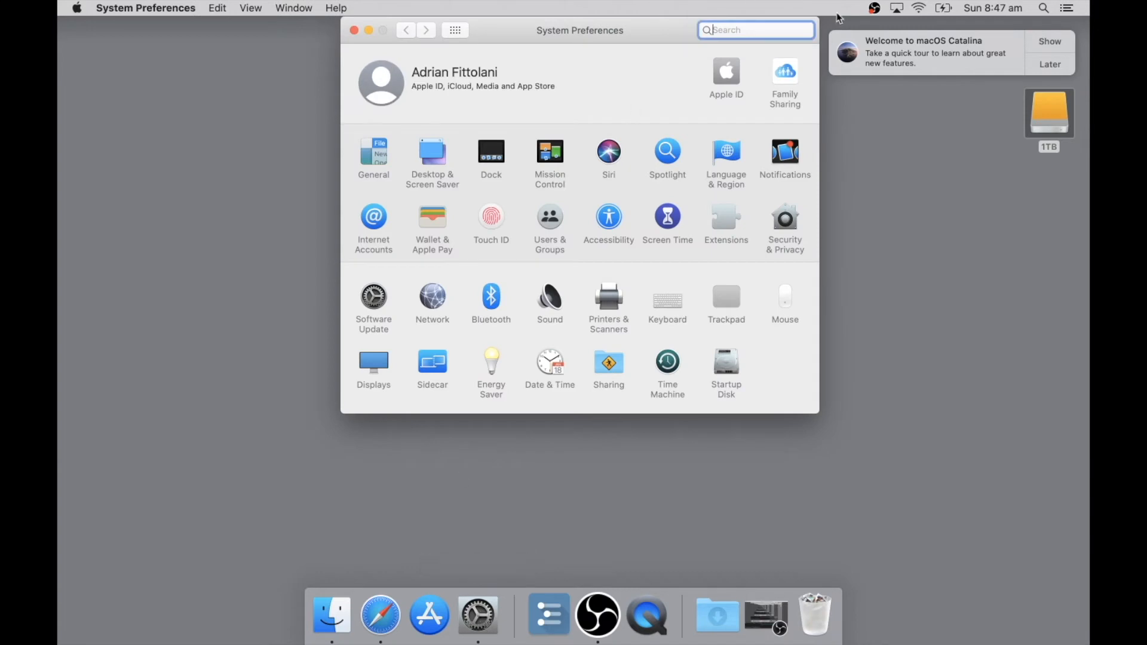
pyautogui.click(723, 304)
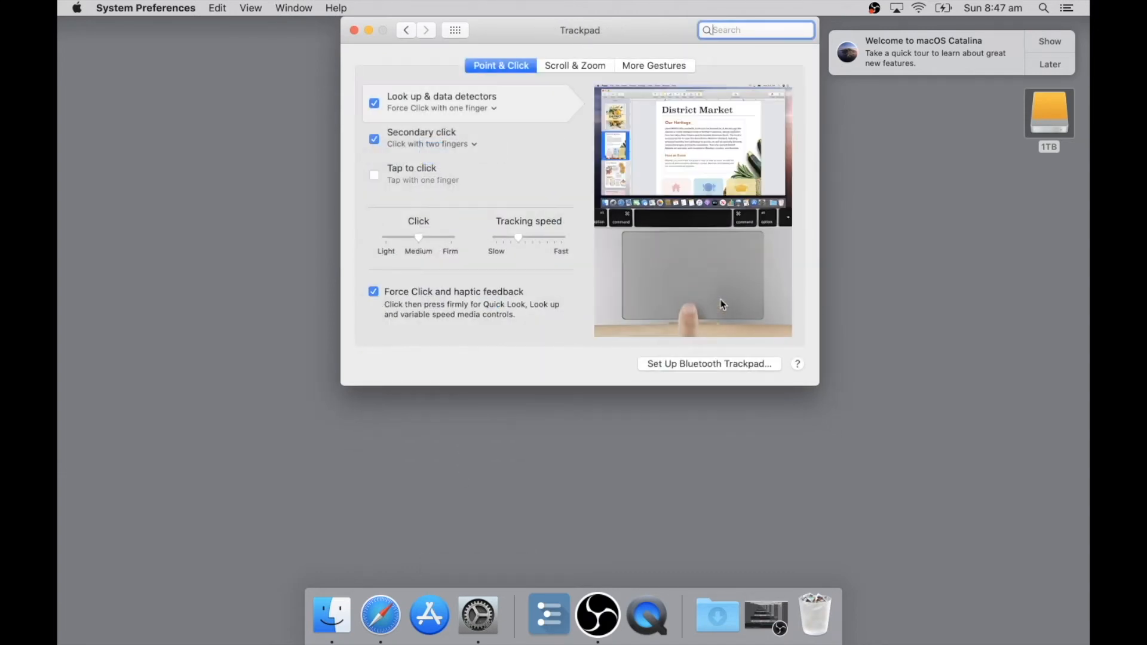
pyautogui.click(374, 103)
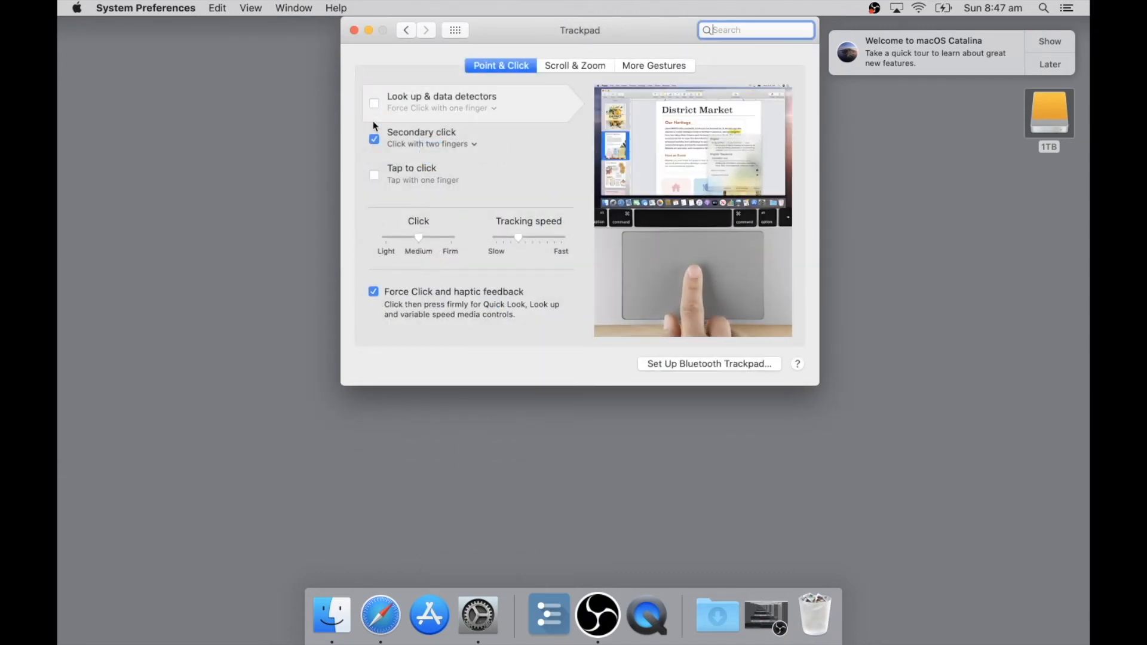
pyautogui.click(373, 291)
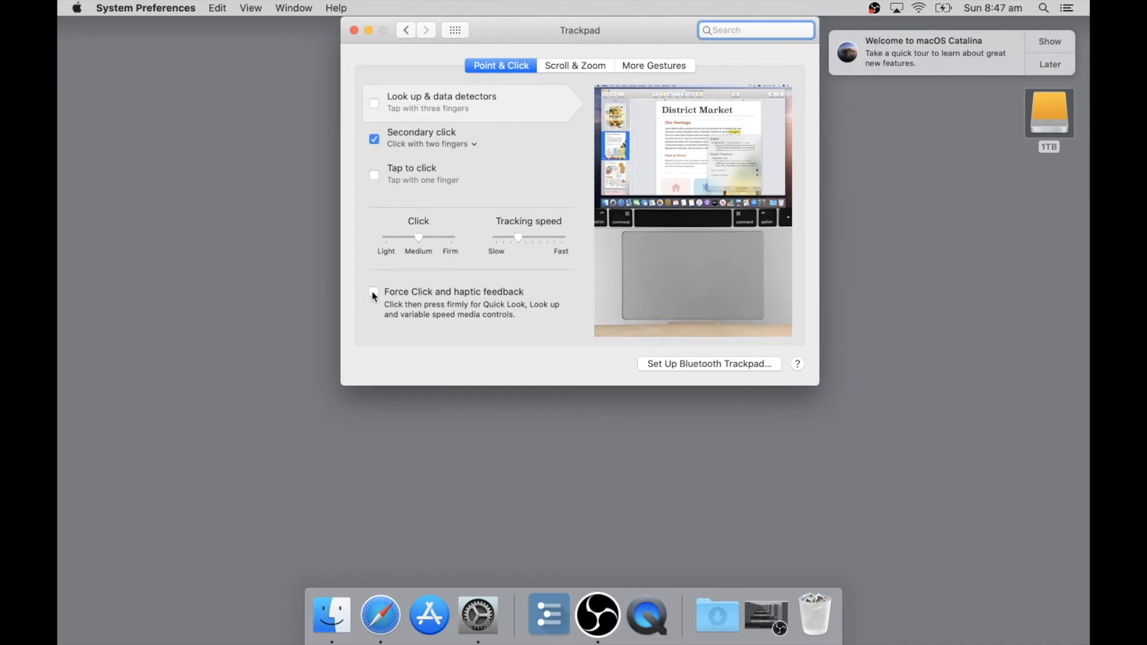
# Set the trackpad's secondary click to "Click in bottom right corner" and return to the preferences overview.
pyautogui.click(474, 146)
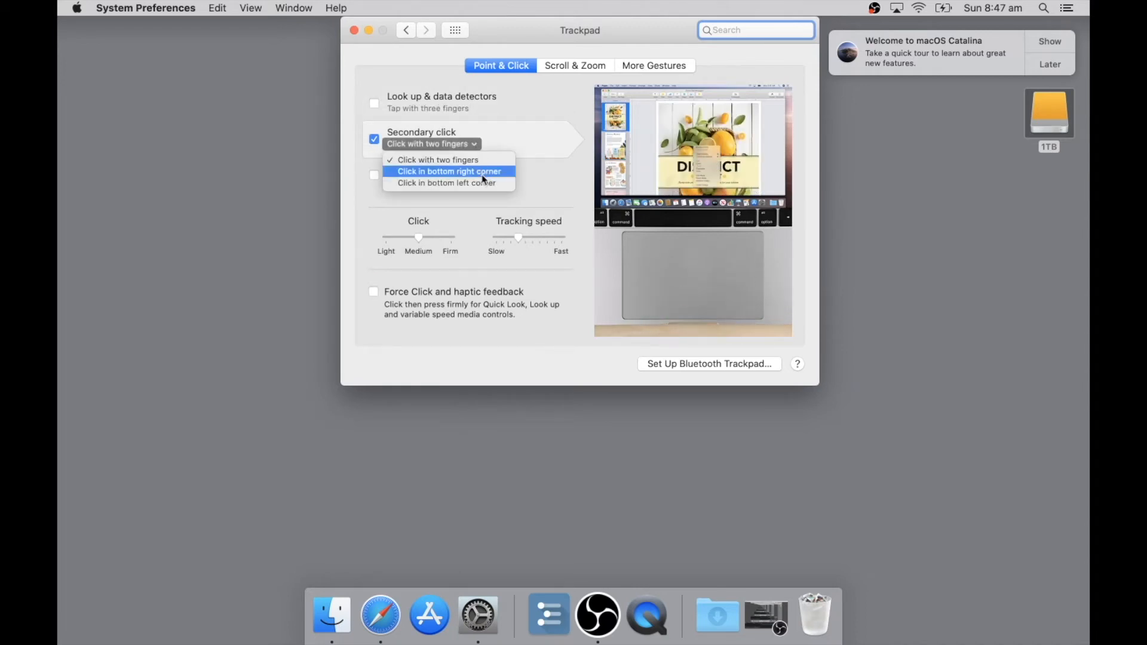
pyautogui.click(484, 172)
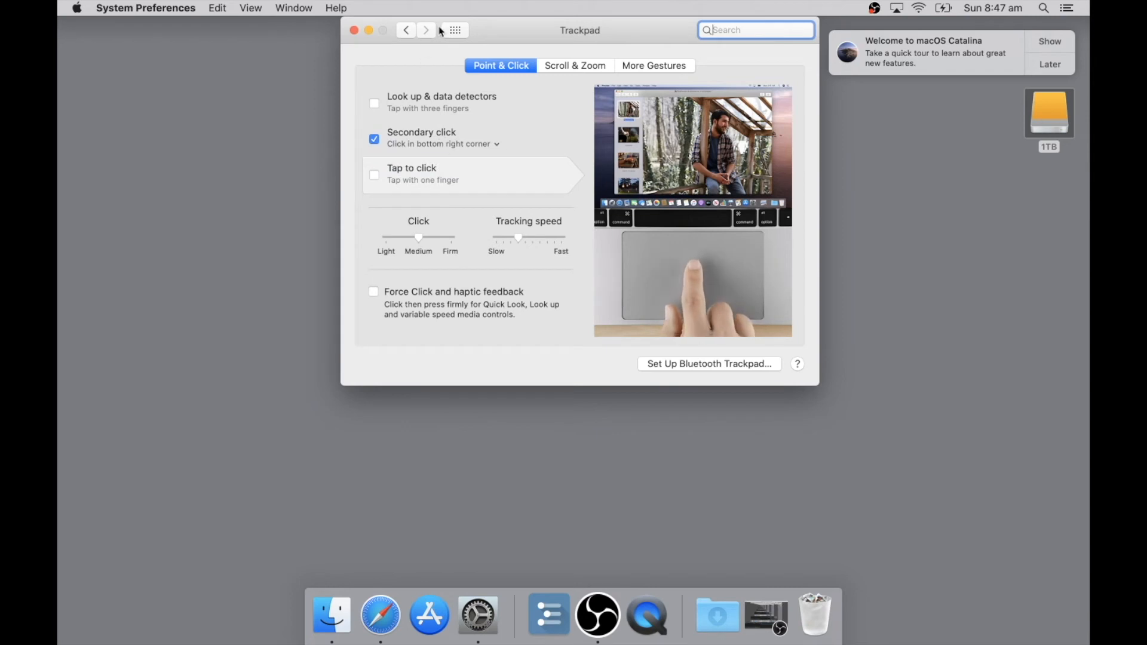
pyautogui.click(406, 30)
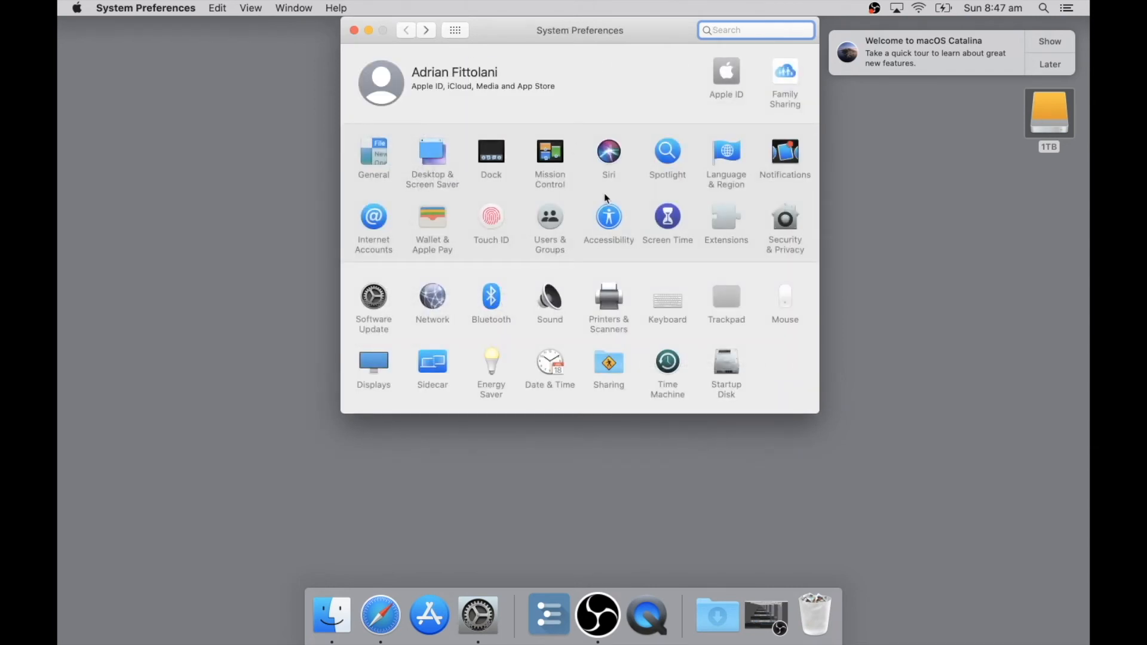
# Assign Mission Control to the top-left hot corner in Desktop & Screen Saver, try it out, and close System Preferences.
pyautogui.click(430, 152)
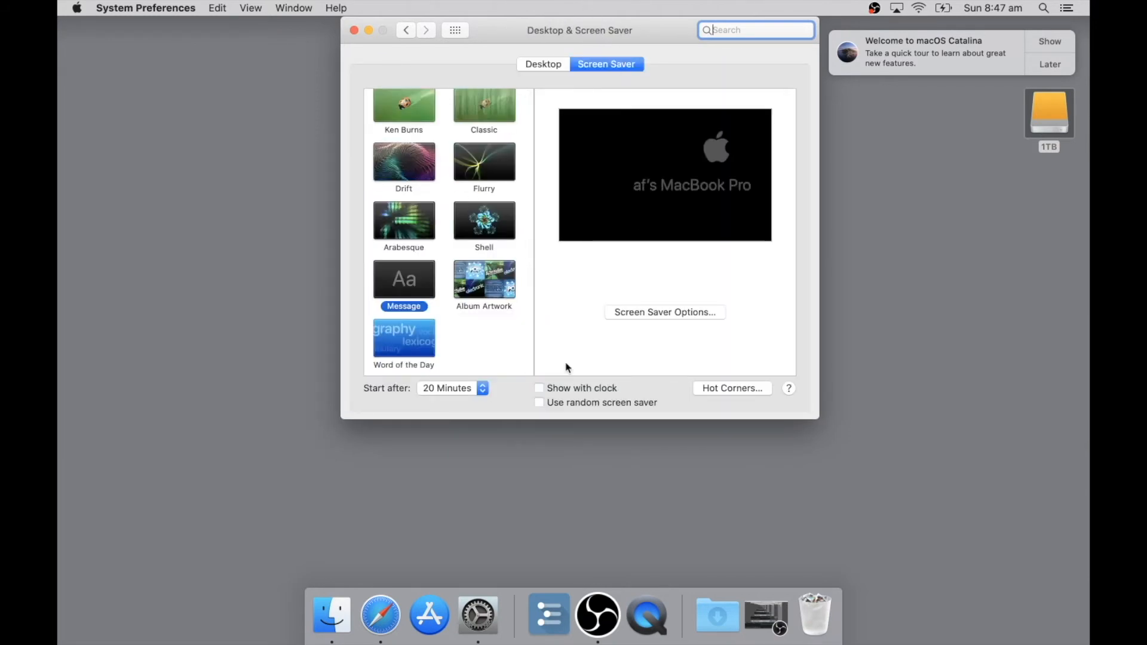
pyautogui.click(736, 390)
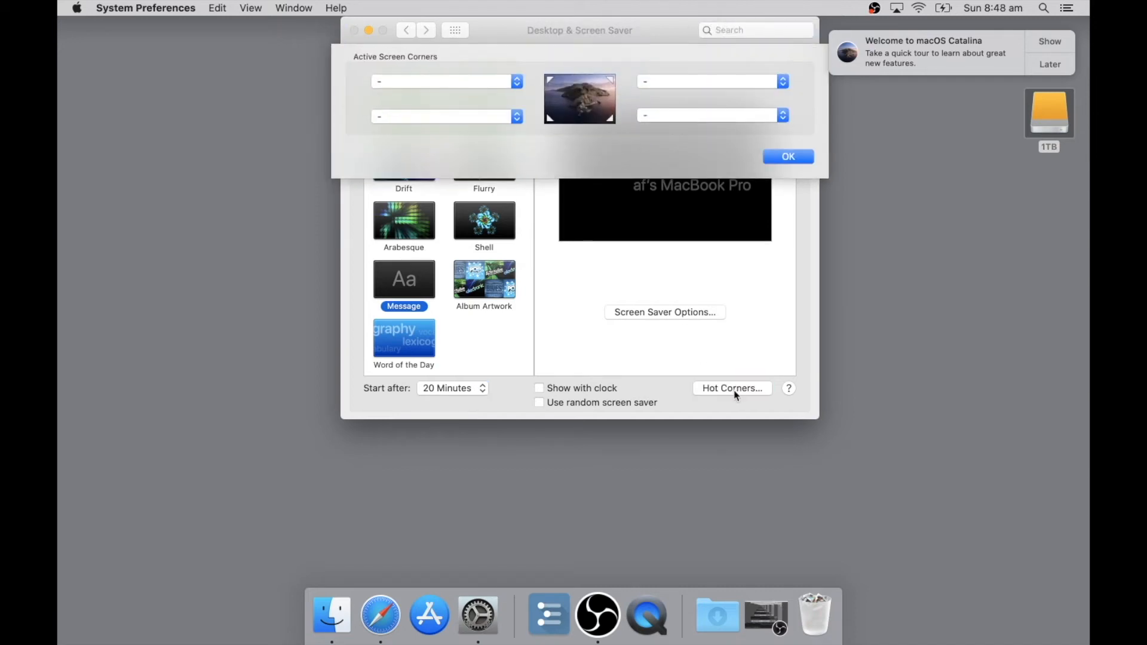
pyautogui.click(518, 82)
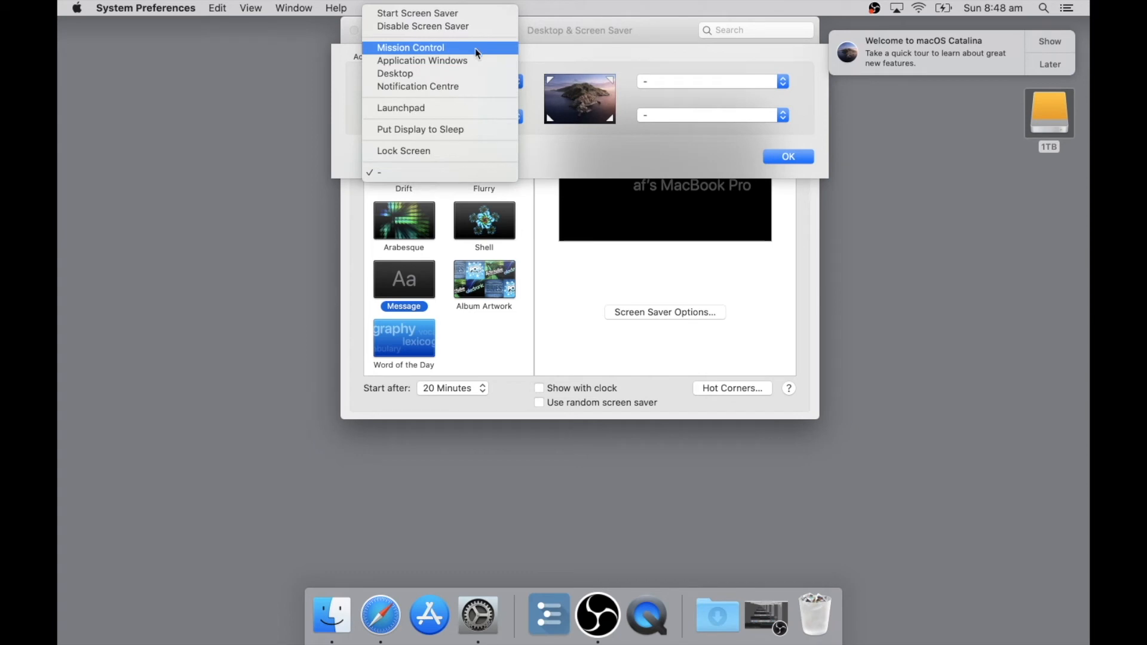
pyautogui.click(442, 48)
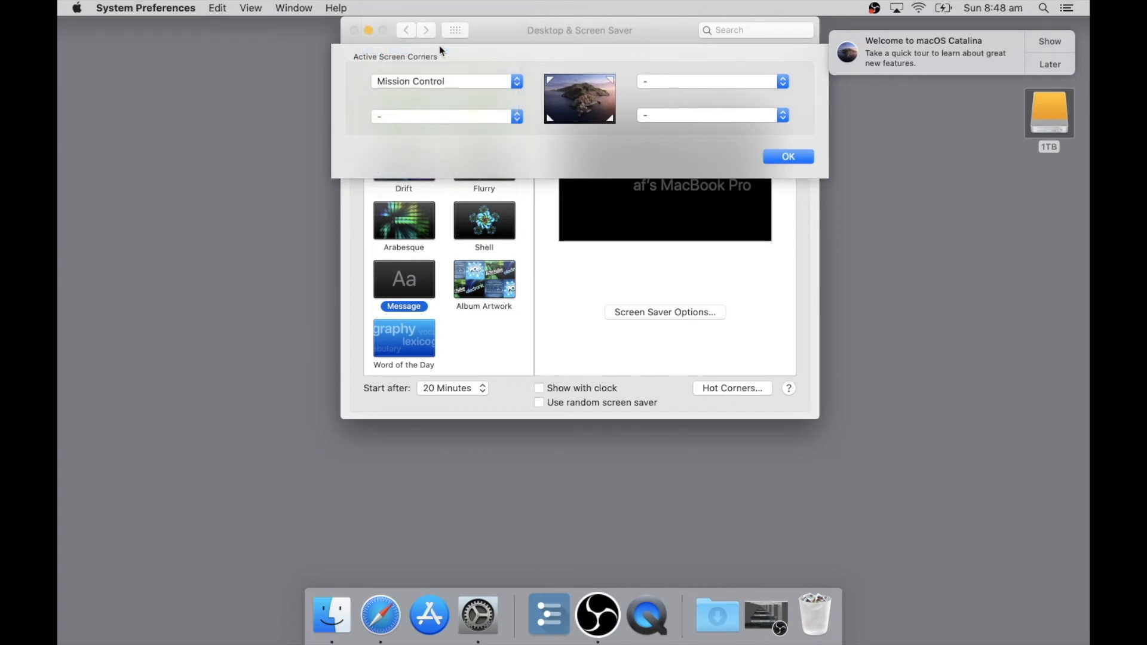
pyautogui.click(796, 156)
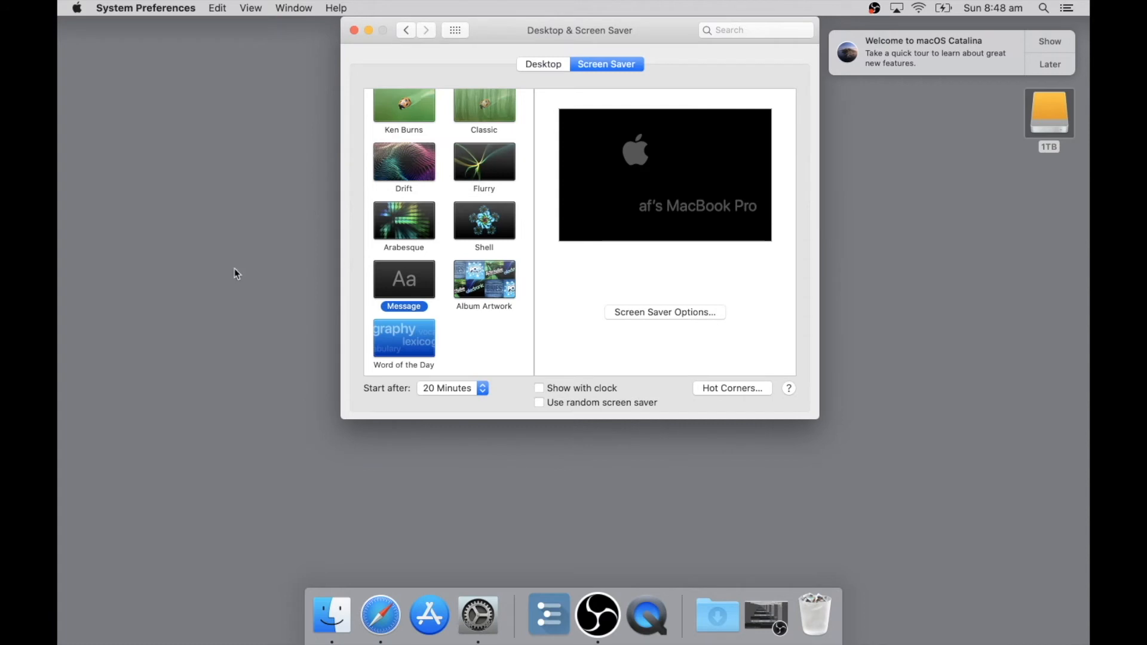
pyautogui.moveTo(59, 1)
pyautogui.click(354, 31)
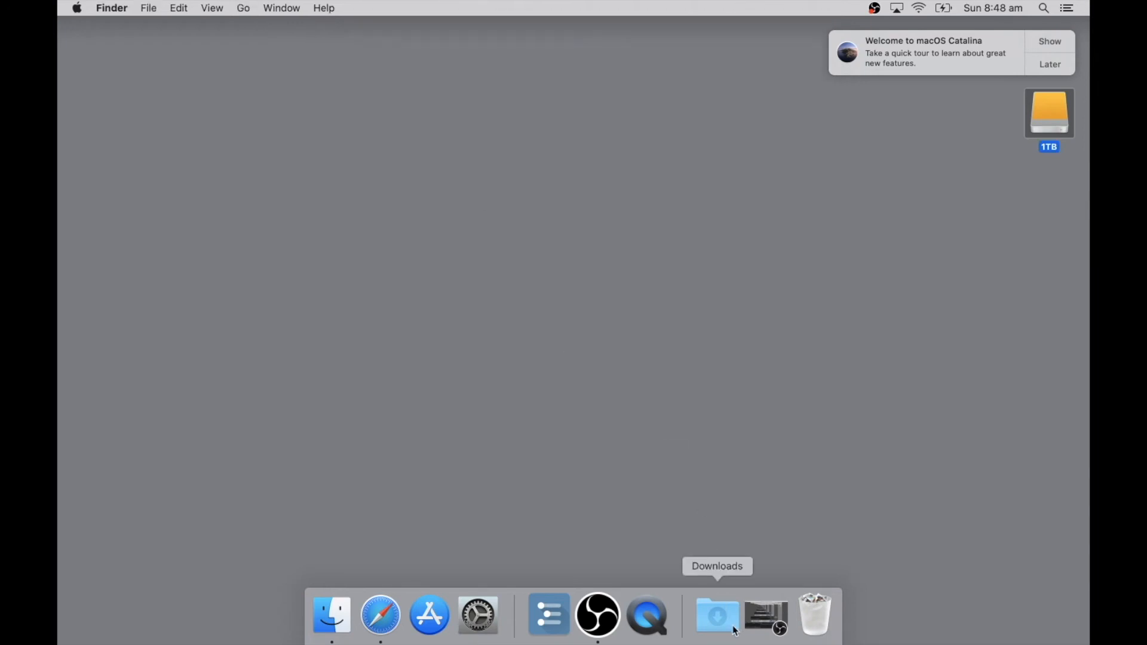
# Set the Downloads stack in the Dock to display as a folder.
pyautogui.click(717, 615)
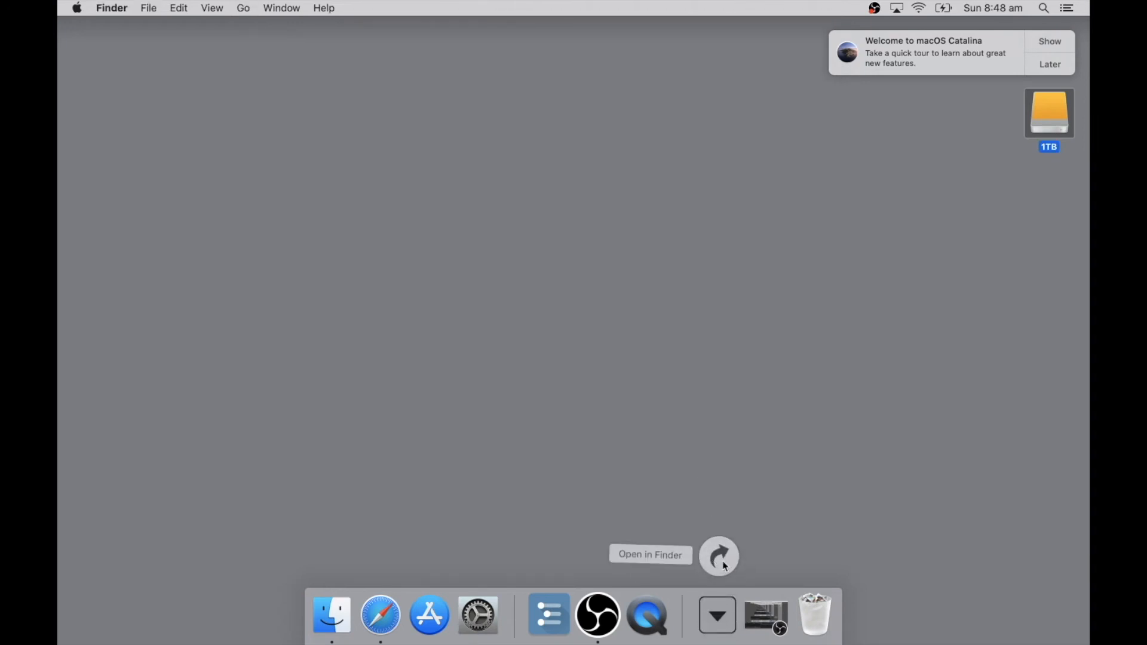
pyautogui.click(726, 461)
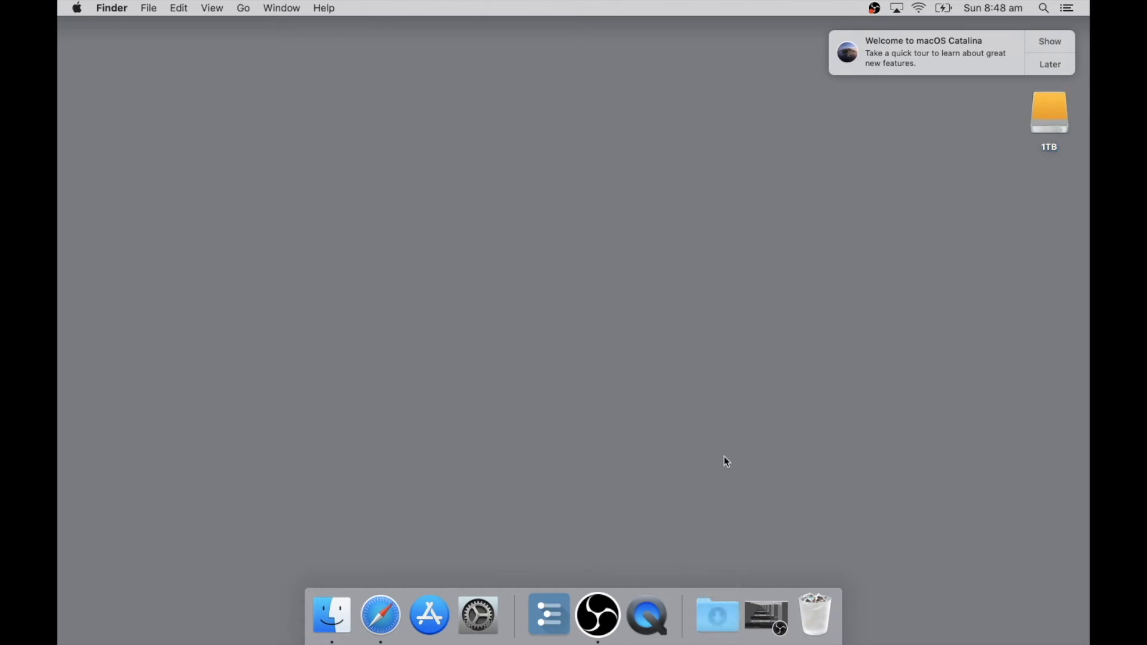
pyautogui.rightClick(726, 622)
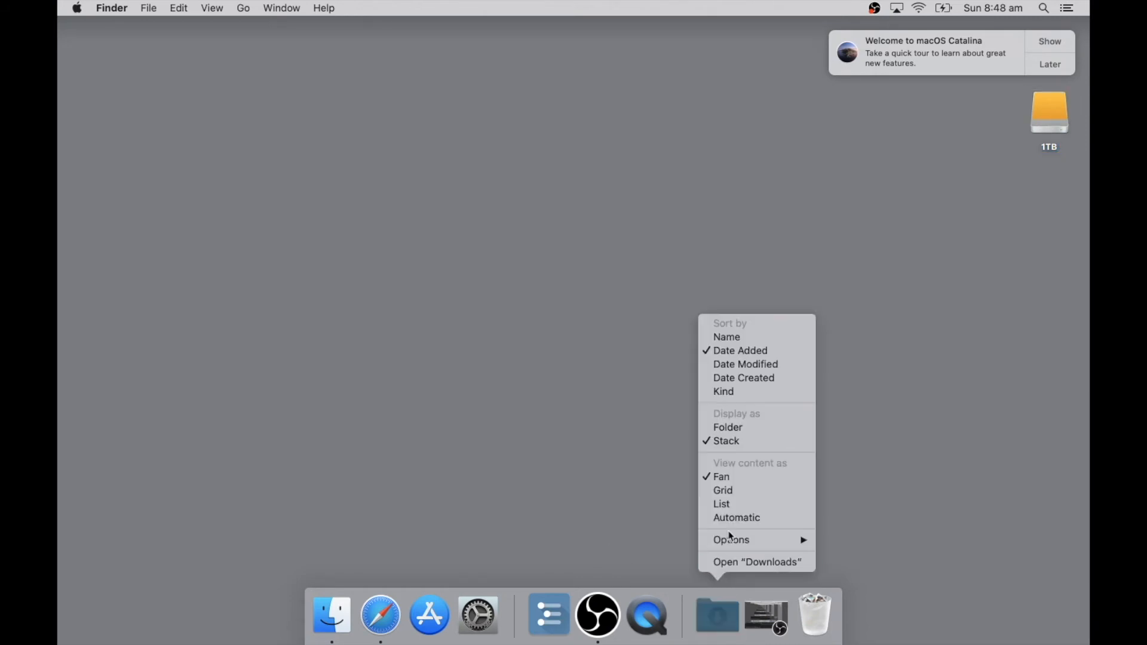
pyautogui.click(737, 430)
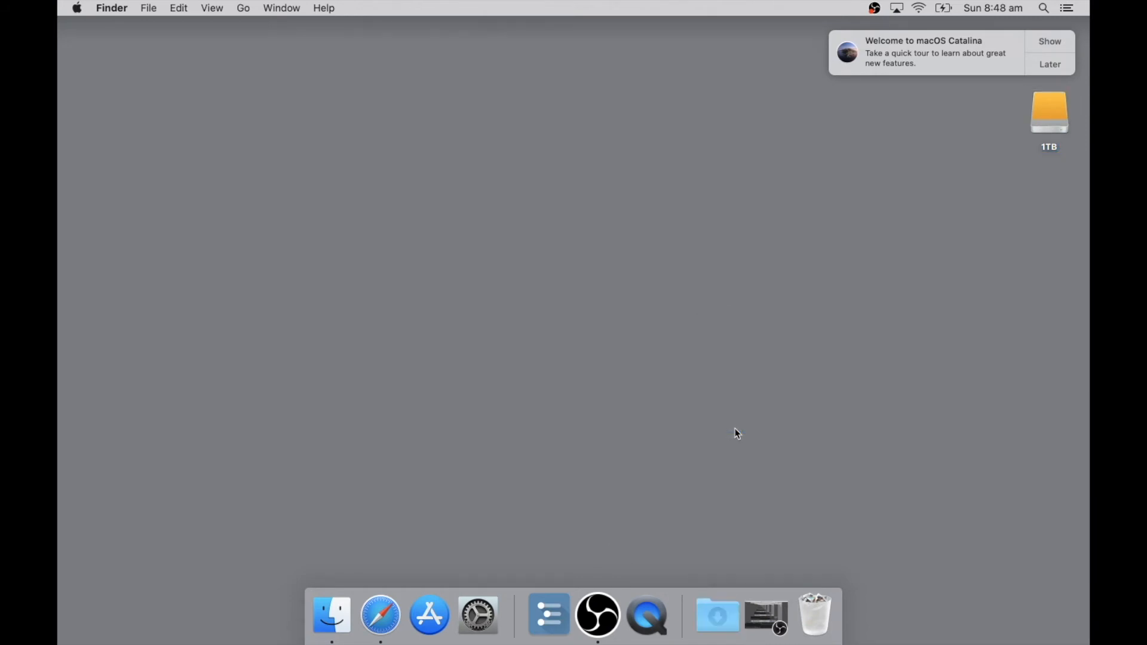
# Add the Applications folder from a Finder window to the Dock beside Downloads and set it to display as a folder.
pyautogui.click(717, 616)
pyautogui.click(719, 559)
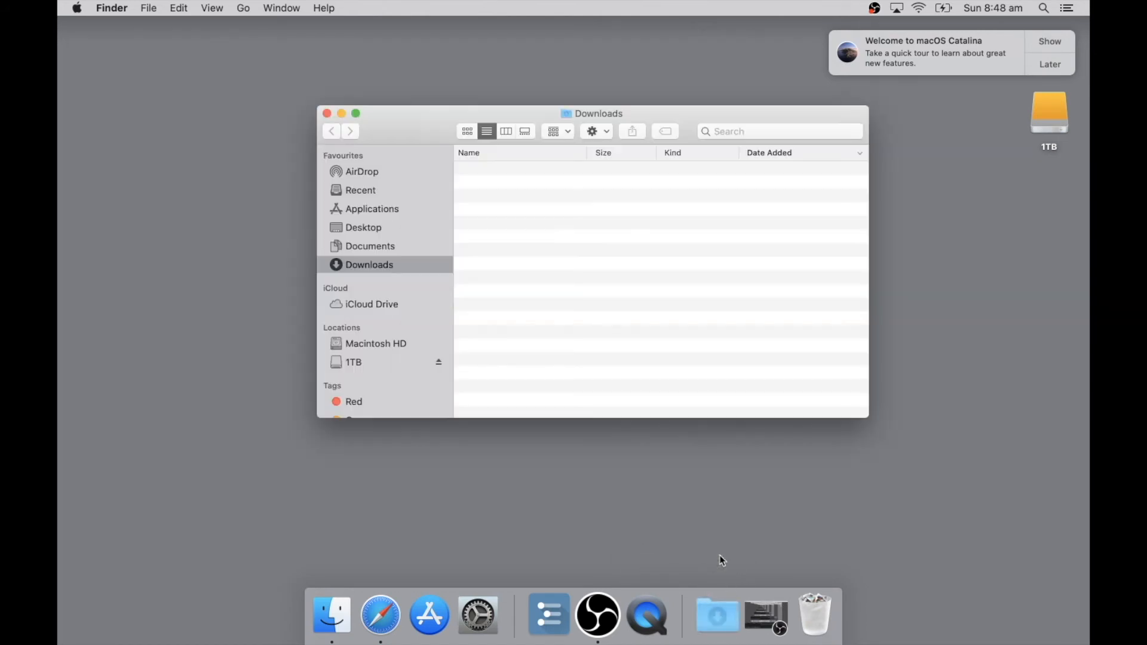
pyautogui.moveTo(338, 214); pyautogui.dragTo(691, 622)
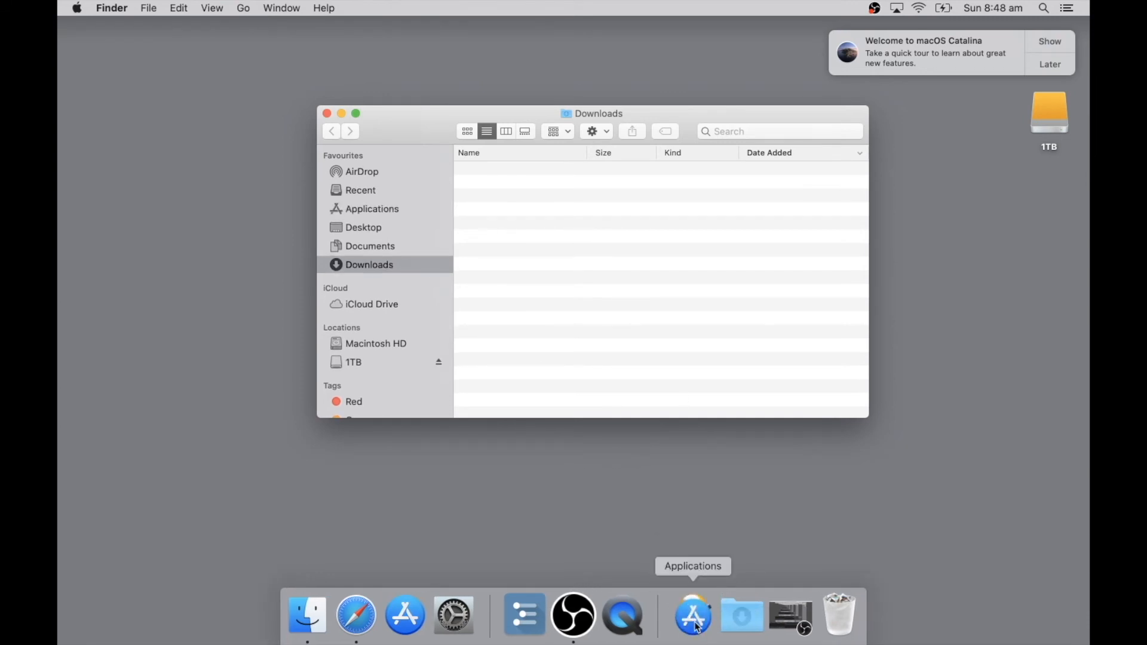
pyautogui.rightClick(698, 627)
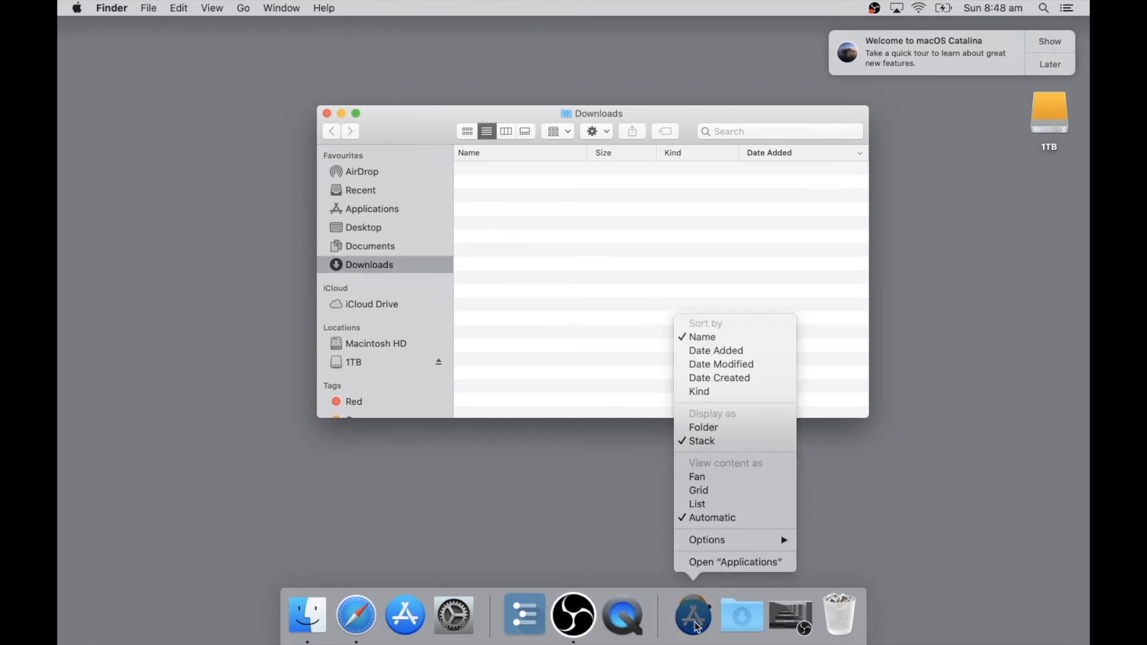
pyautogui.click(721, 429)
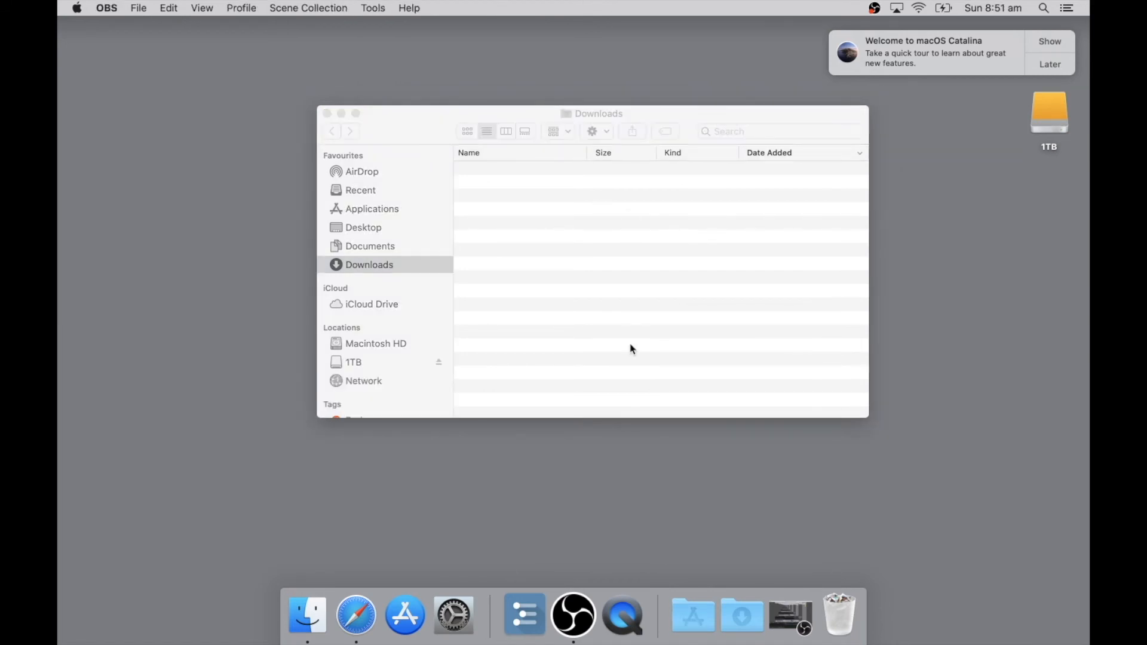
# Switch to Safari and search the web for "install chrome mc".
pyautogui.click(356, 615)
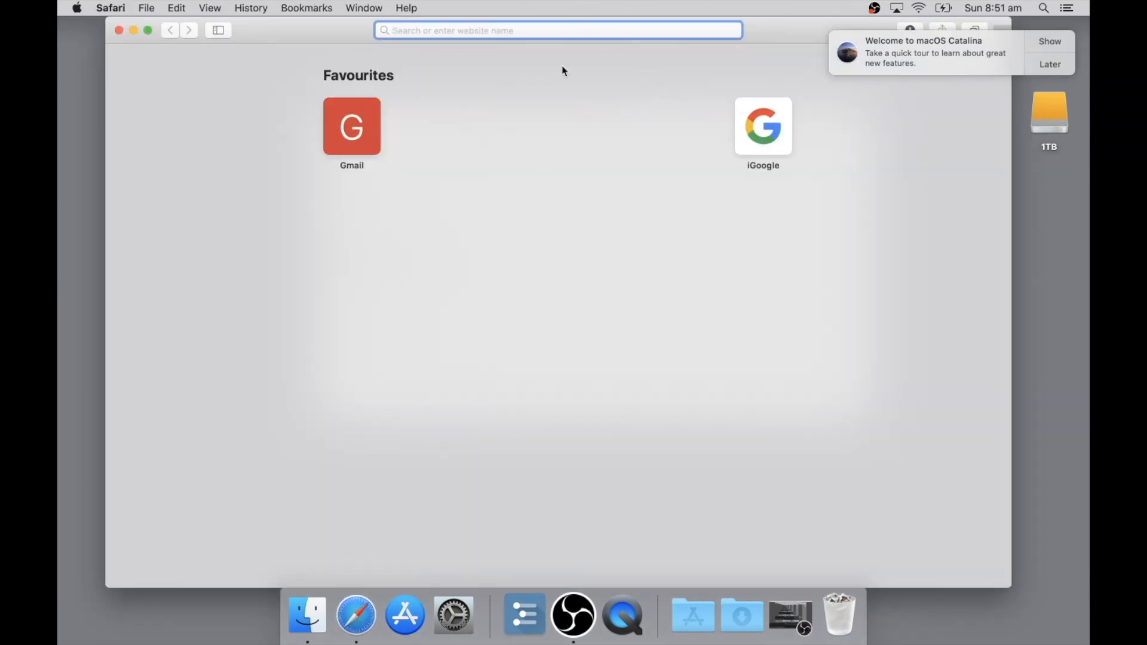
pyautogui.write('insta')
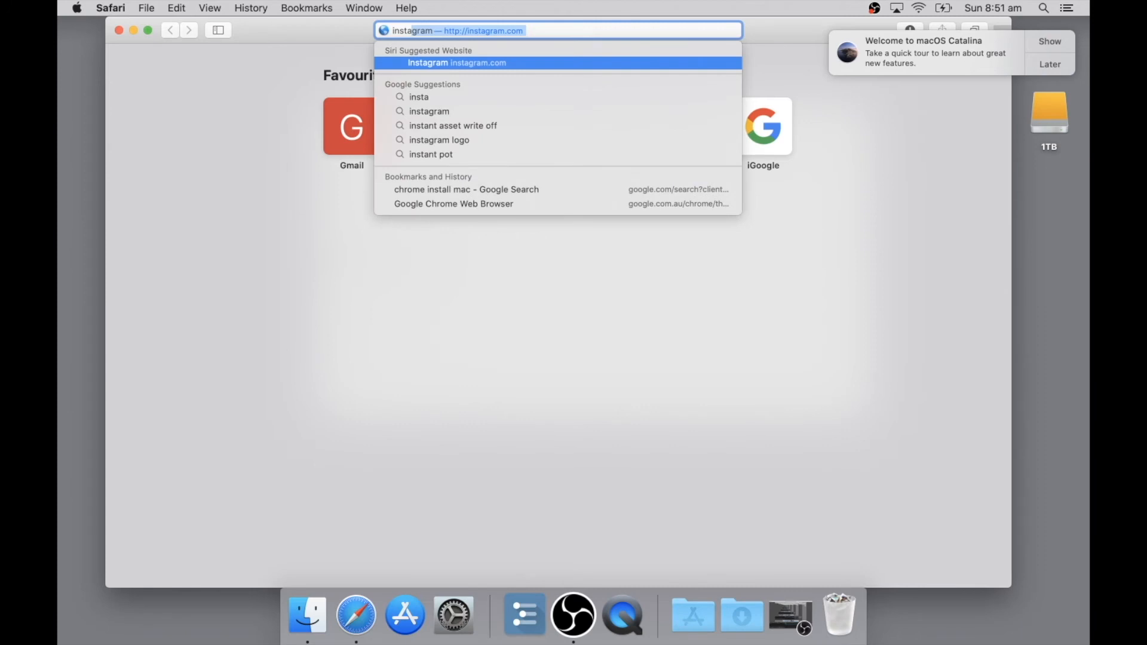
pyautogui.write('ll c')
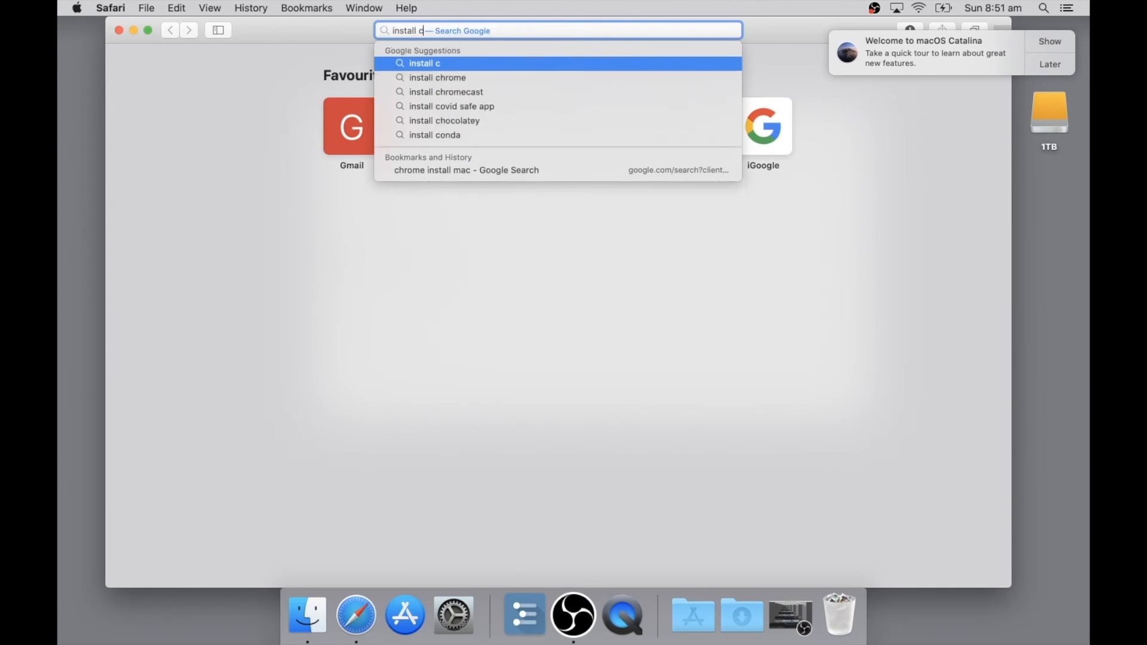
pyautogui.write('hrome')
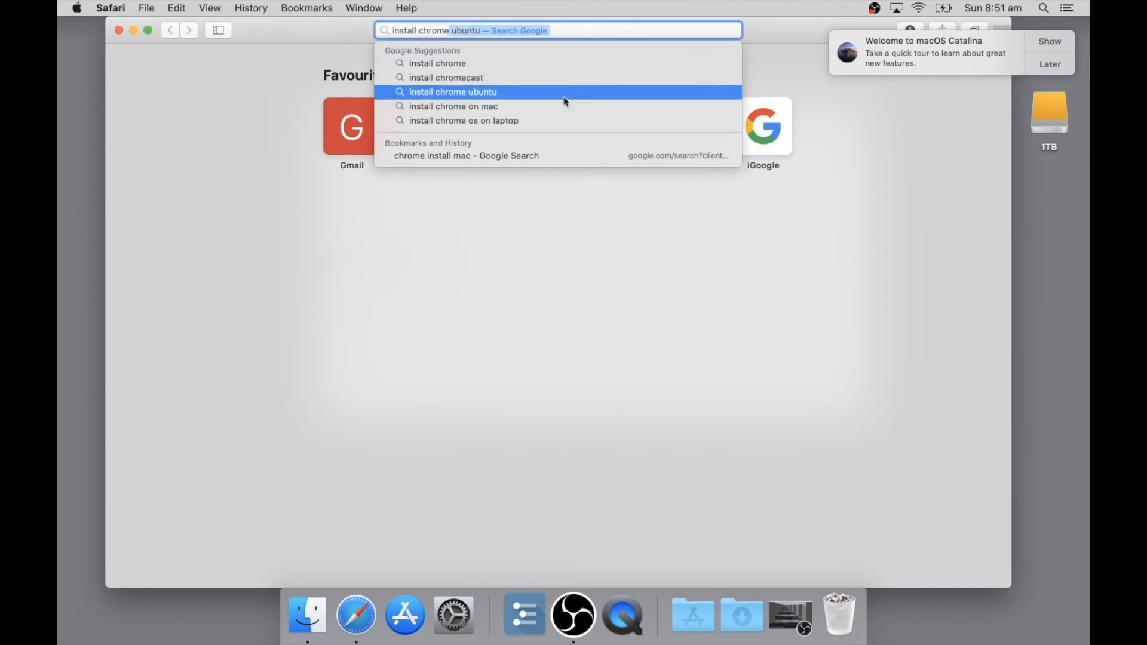
pyautogui.write(' mc')
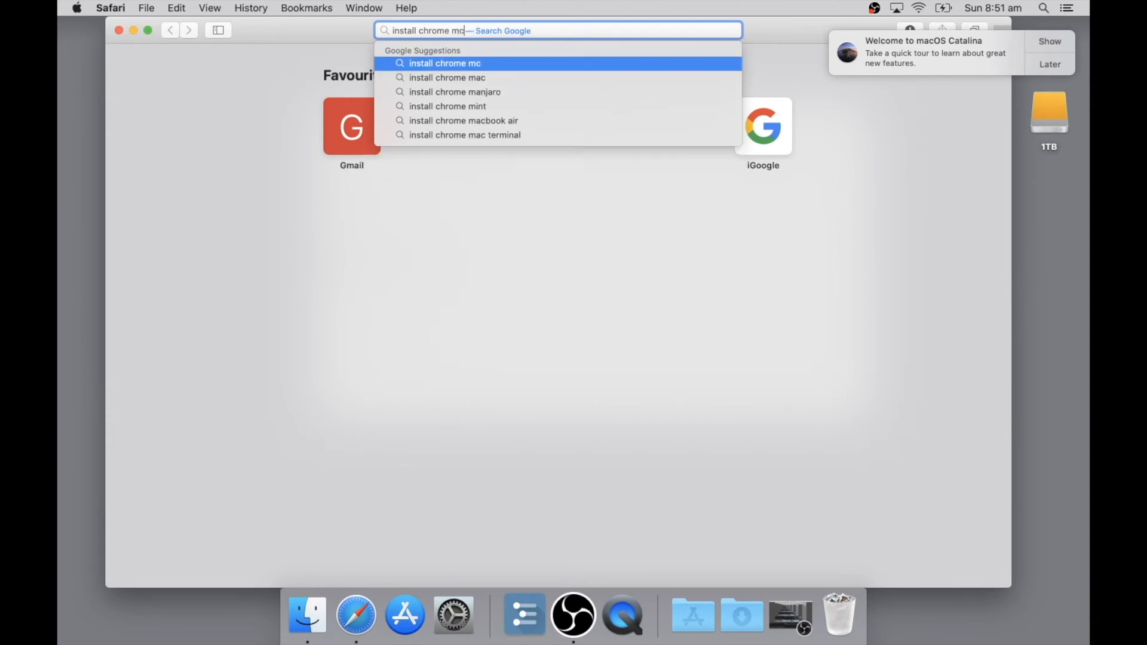
pyautogui.press('Return')
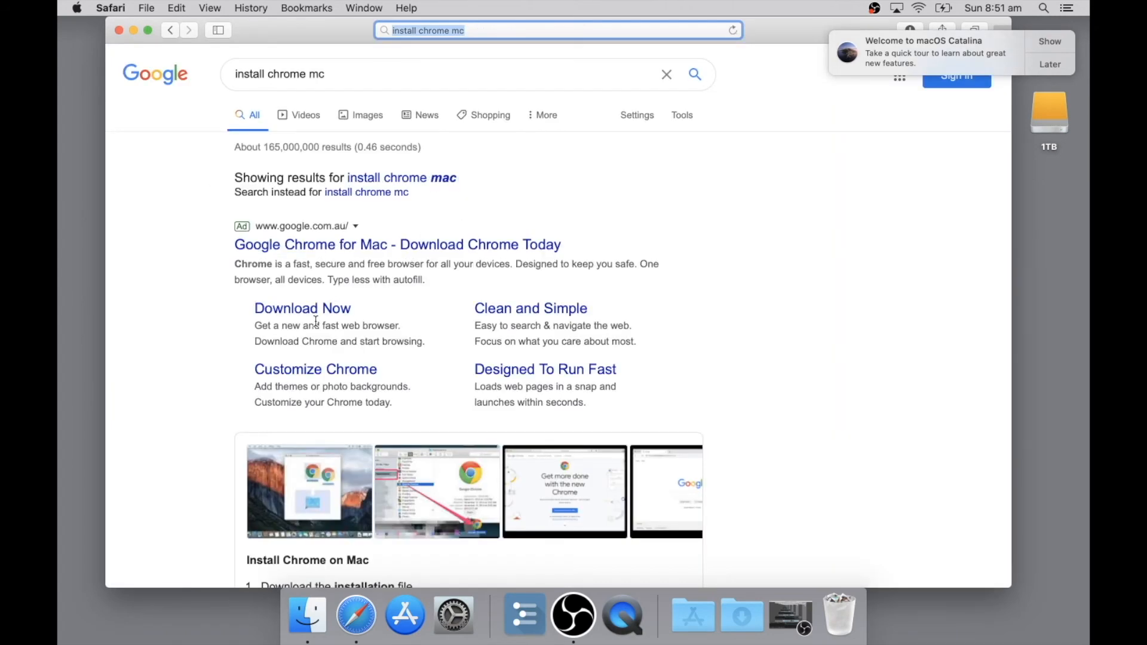
pyautogui.click(331, 310)
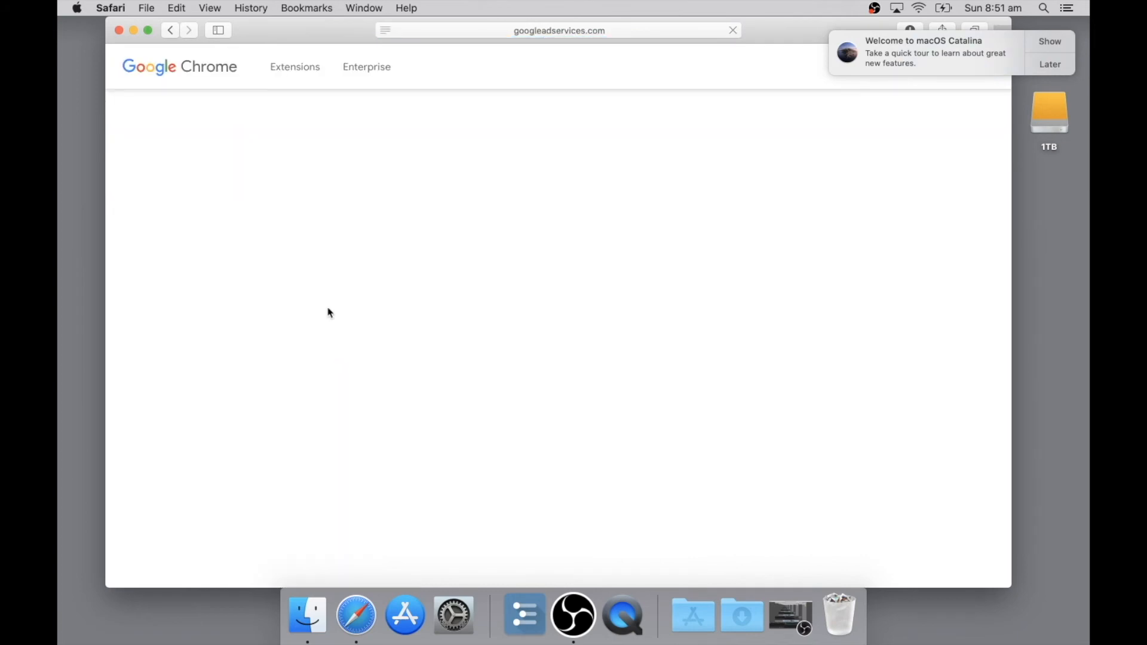
pyautogui.click(600, 365)
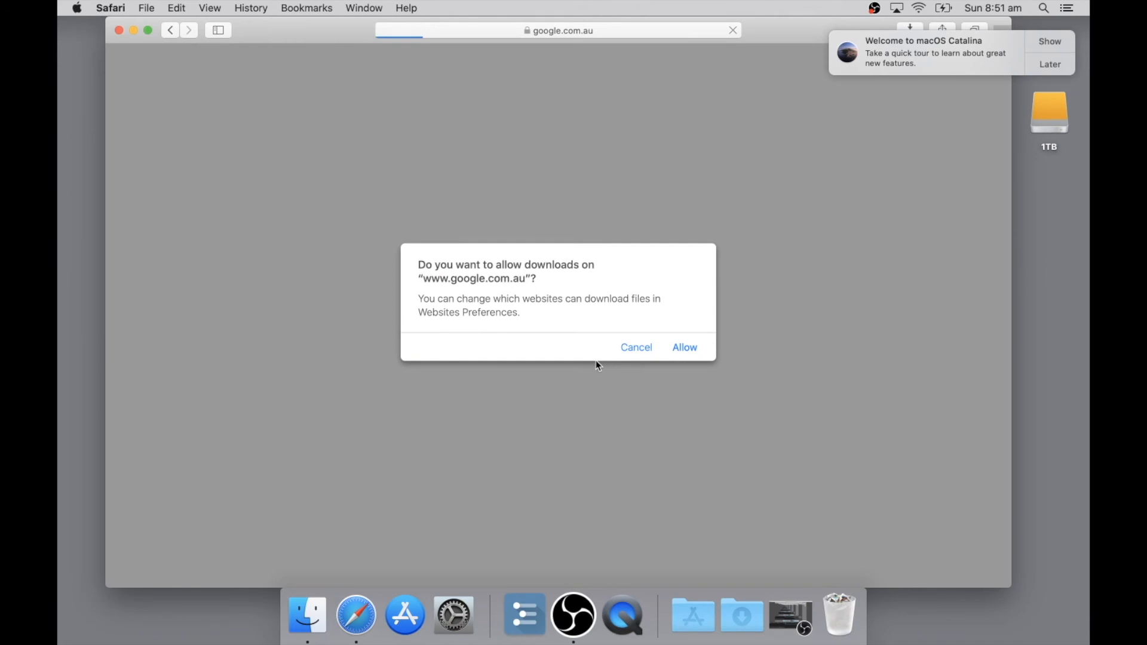
pyautogui.click(686, 347)
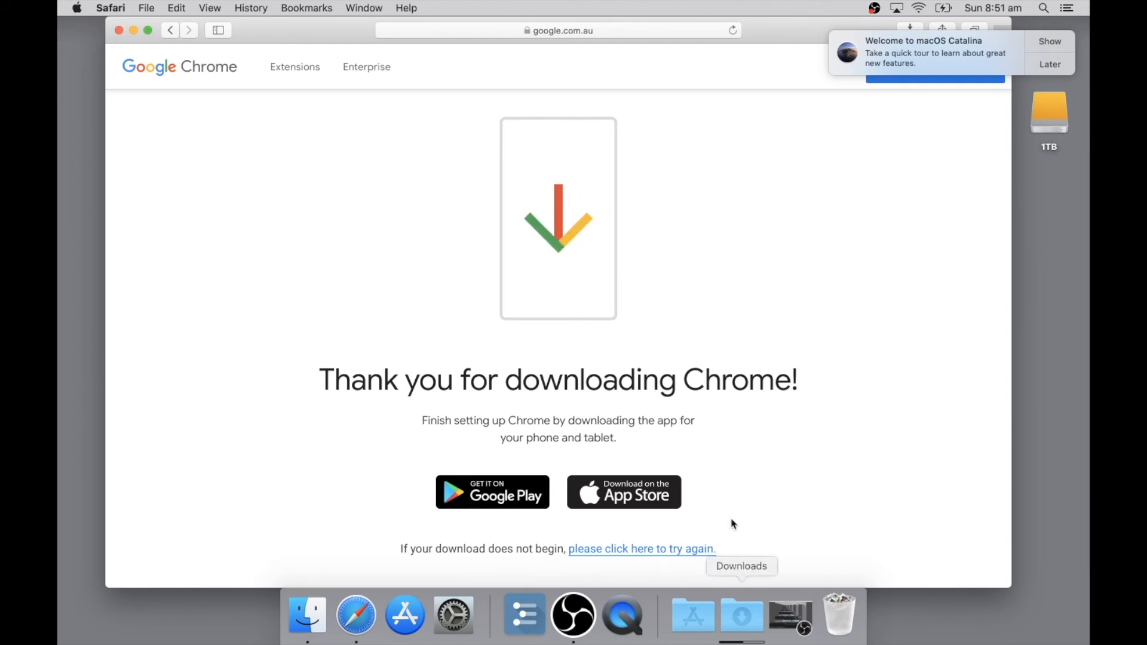
# Open googlechrome.dmg from the Downloads folder in Finder and copy Google Chrome into the Applications folder.
pyautogui.click(749, 627)
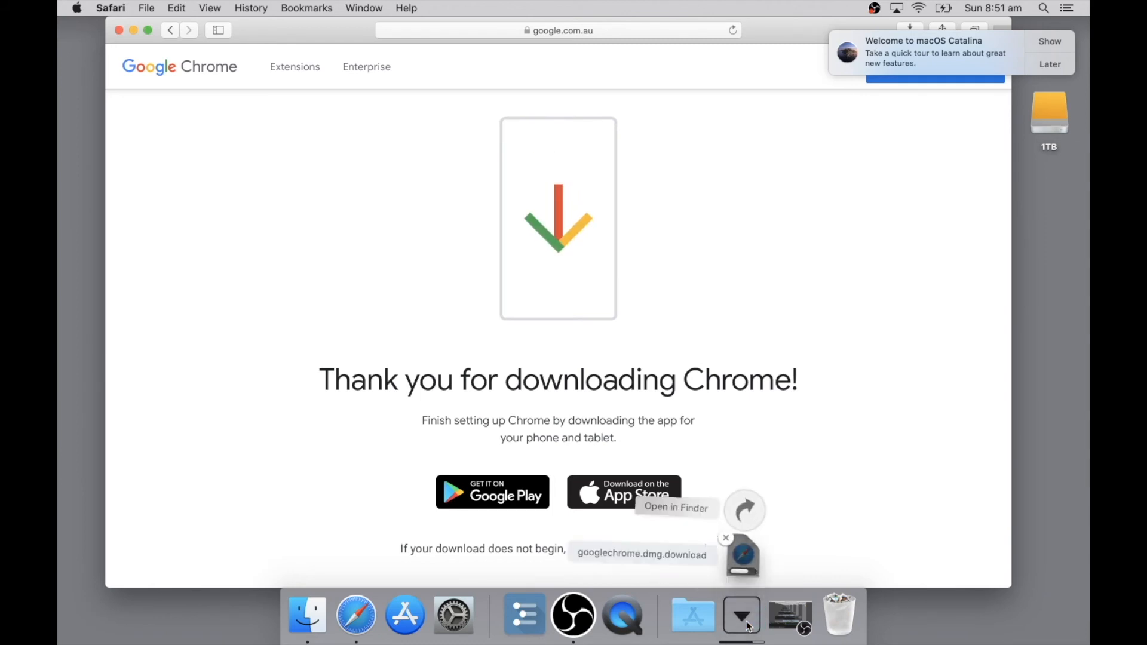
pyautogui.click(743, 514)
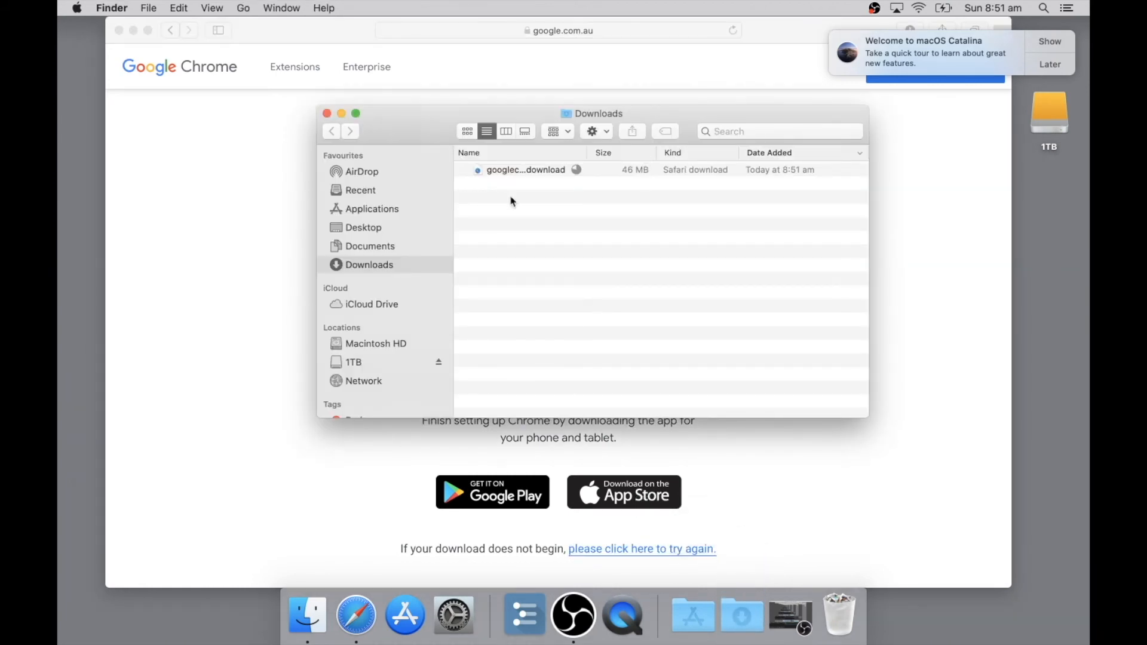
pyautogui.click(525, 171)
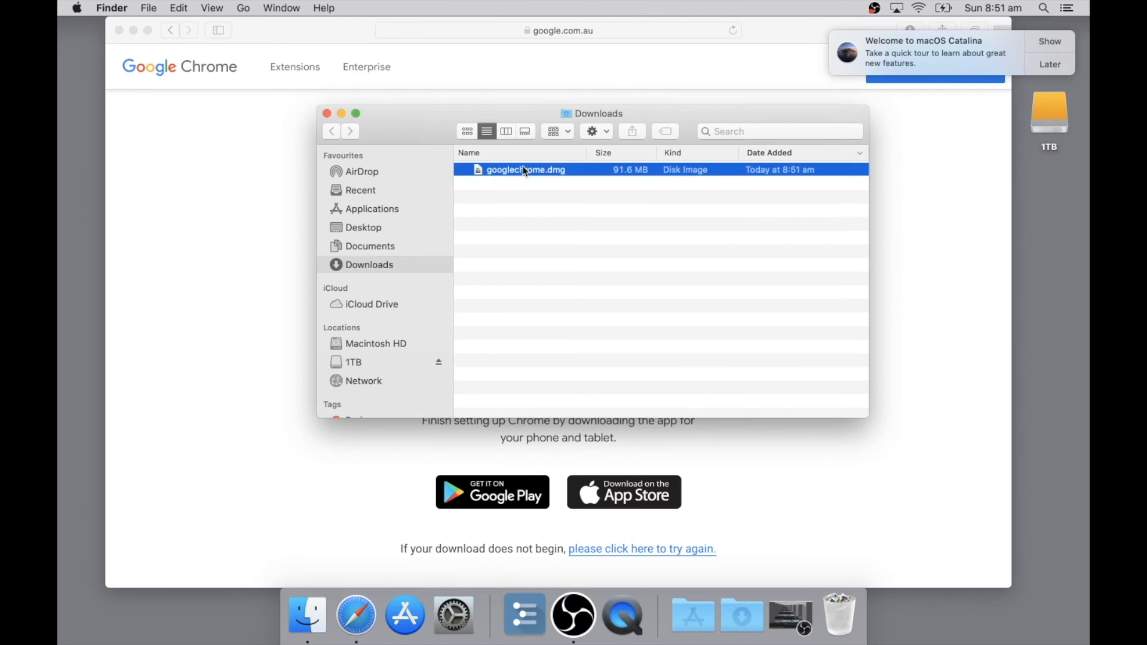
pyautogui.doubleClick(525, 170)
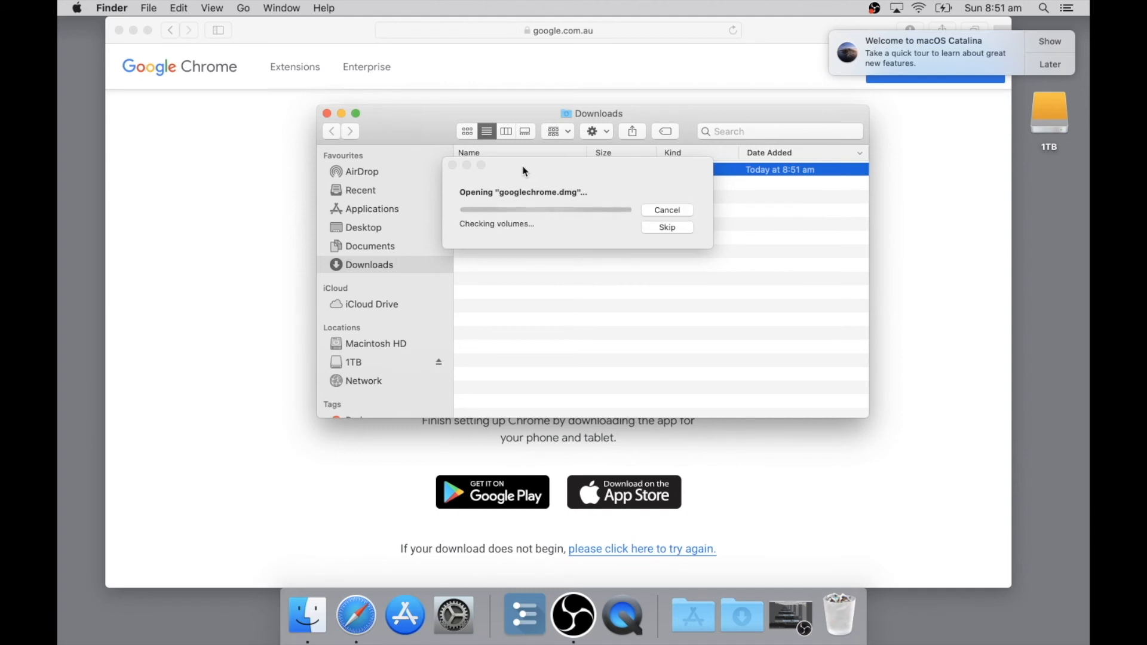
pyautogui.moveTo(395, 219); pyautogui.dragTo(386, 418)
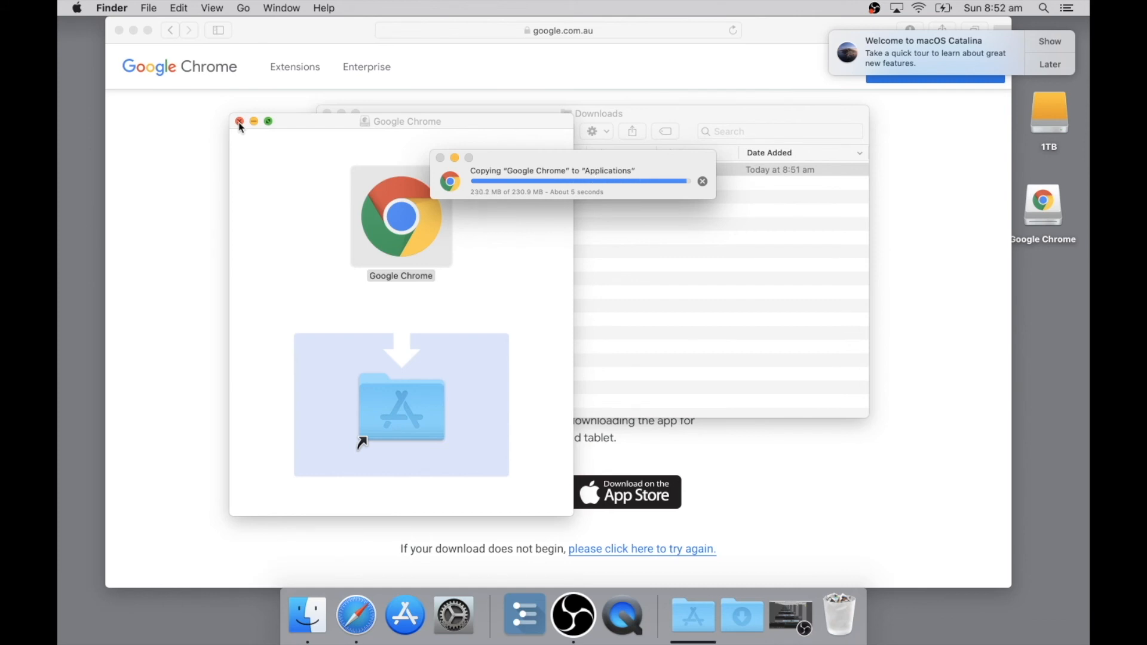
# Close the Google Chrome and Downloads windows and eject the Google Chrome disk image from the desktop.
pyautogui.click(240, 122)
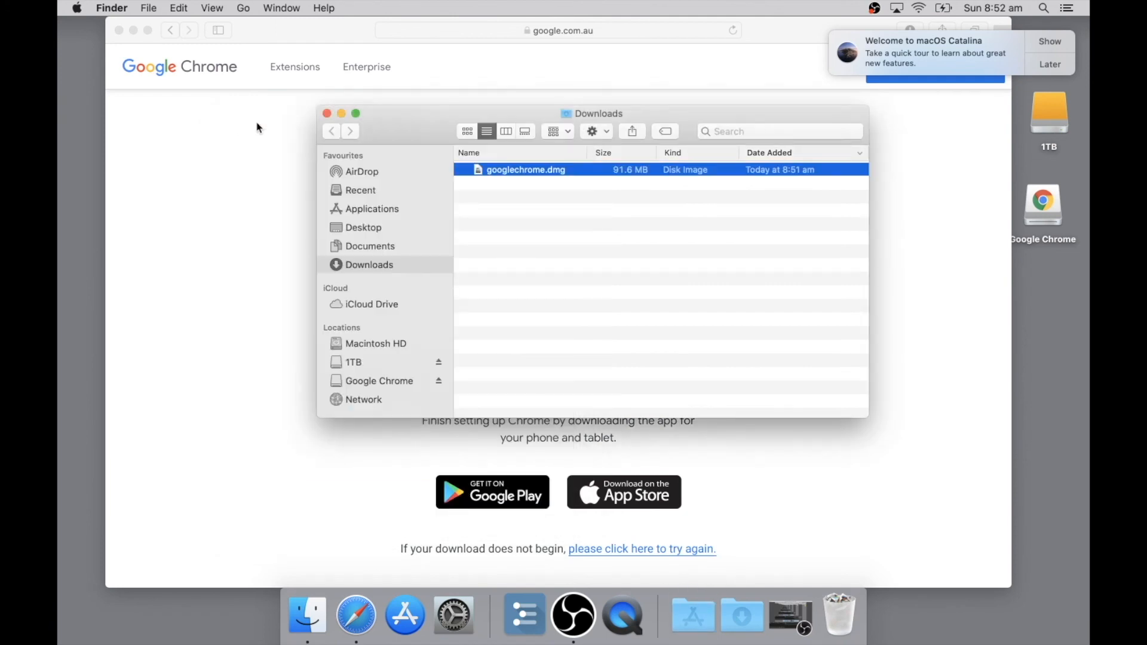
pyautogui.click(556, 326)
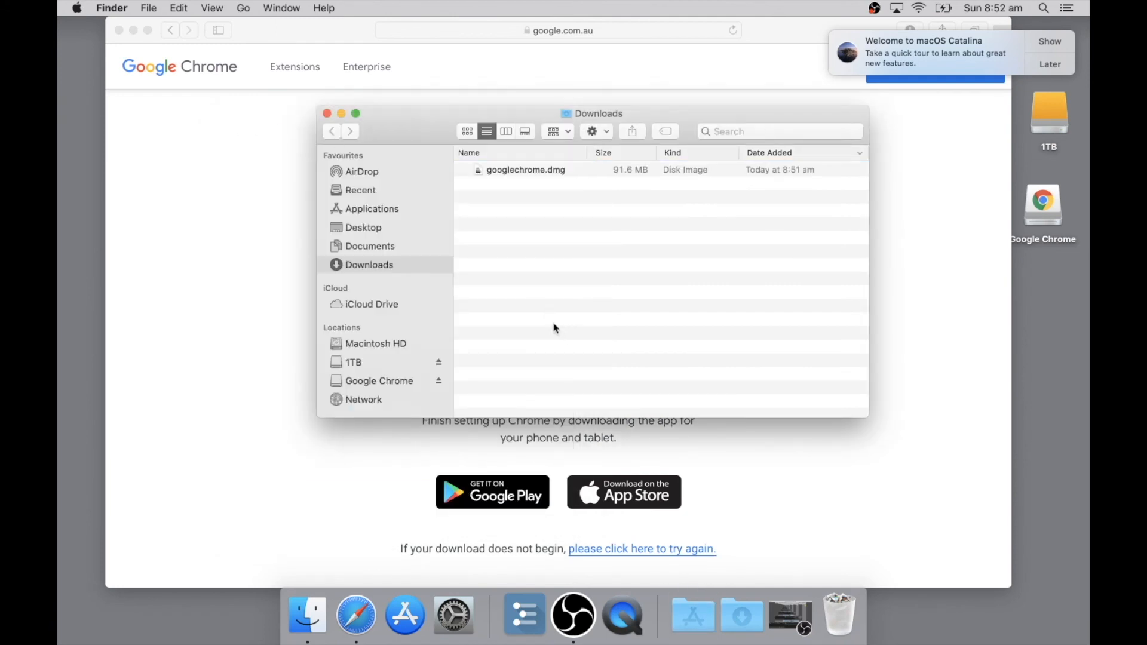
pyautogui.click(328, 115)
pyautogui.moveTo(1043, 204); pyautogui.dragTo(846, 618)
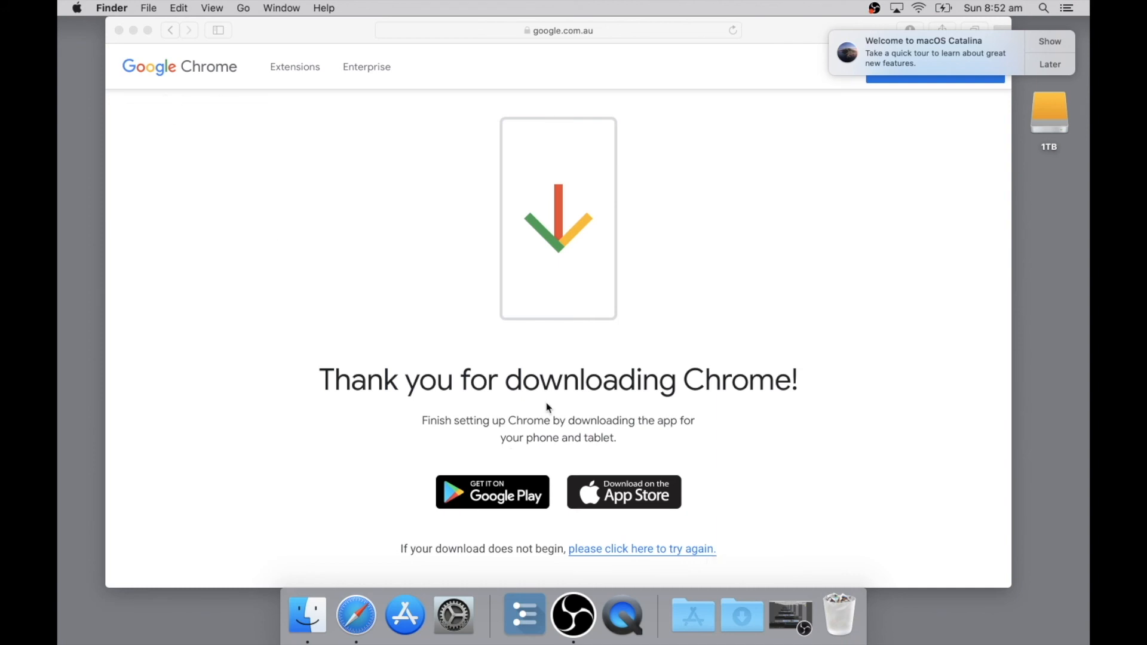
# Find TextEdit with a Spotlight search for "text" and add it to the Dock after System Preferences.
pyautogui.press('super+space')
pyautogui.write('text')
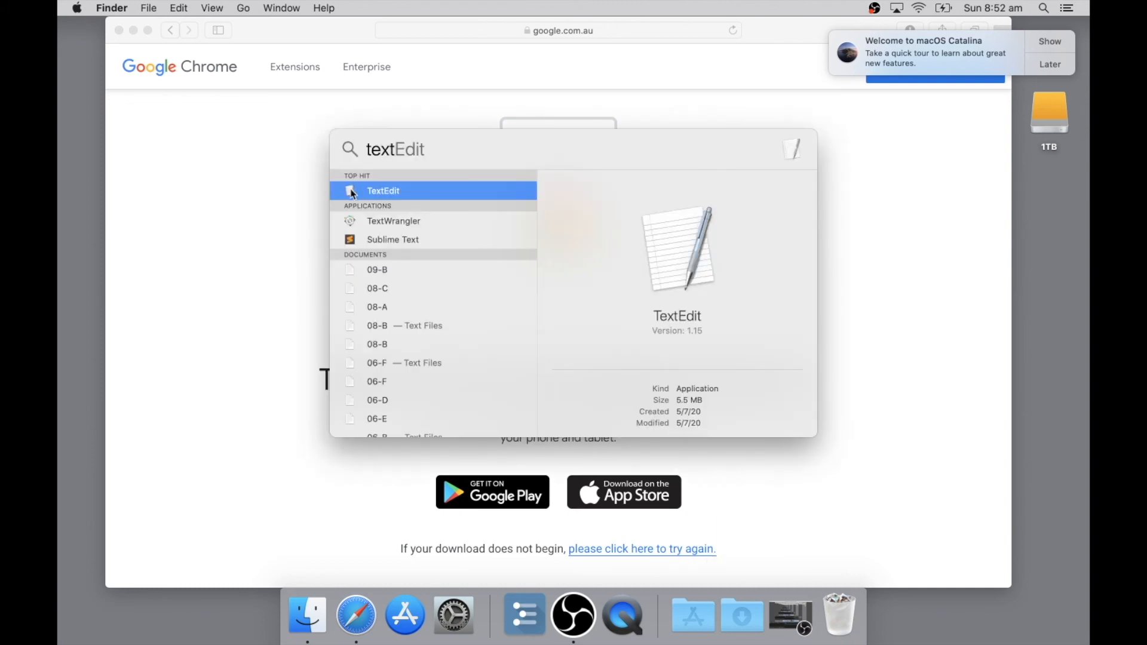
pyautogui.moveTo(403, 415); pyautogui.dragTo(487, 626)
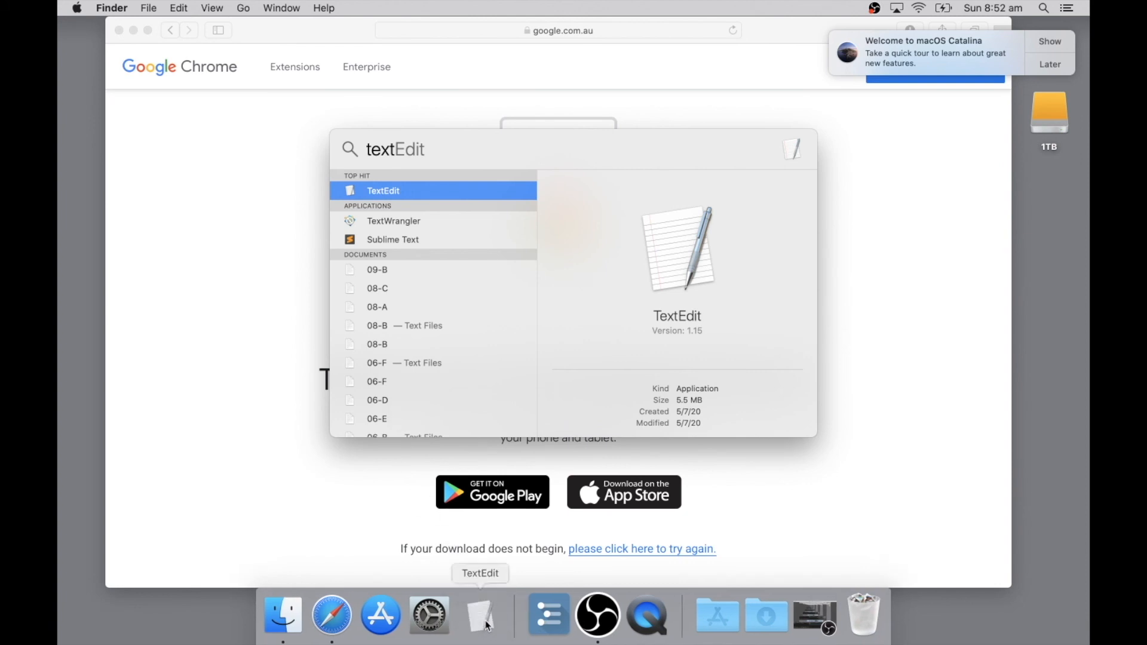
# Launch TextEdit, dismiss its open-file dialog, and set the new document format to Plain text in its preferences.
pyautogui.click(487, 625)
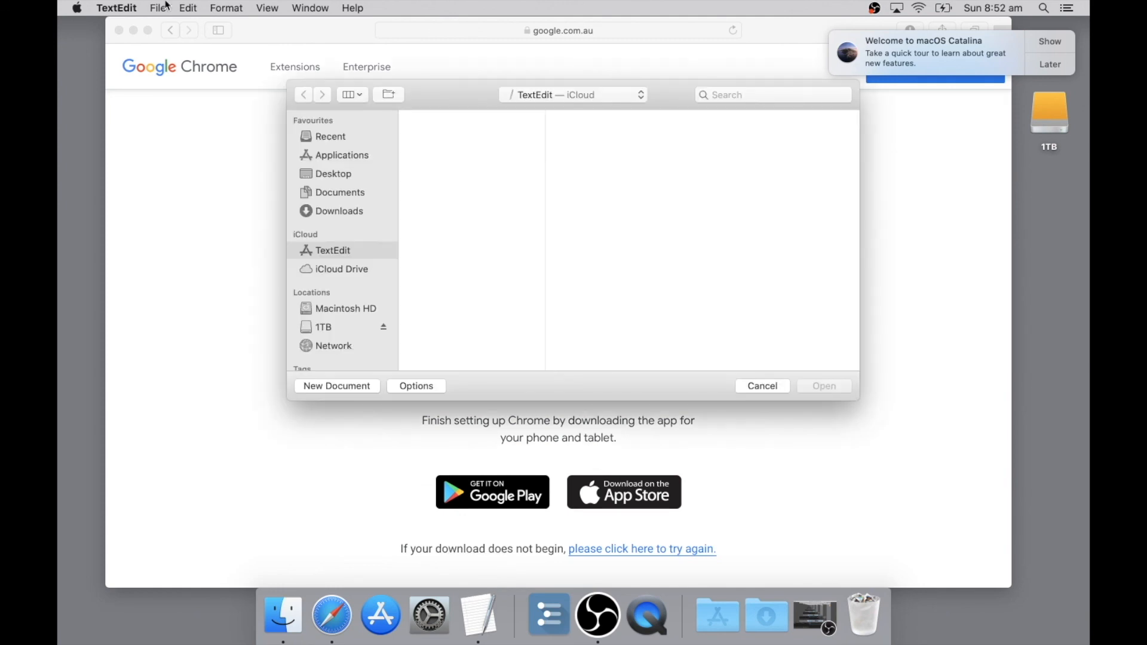
pyautogui.click(770, 389)
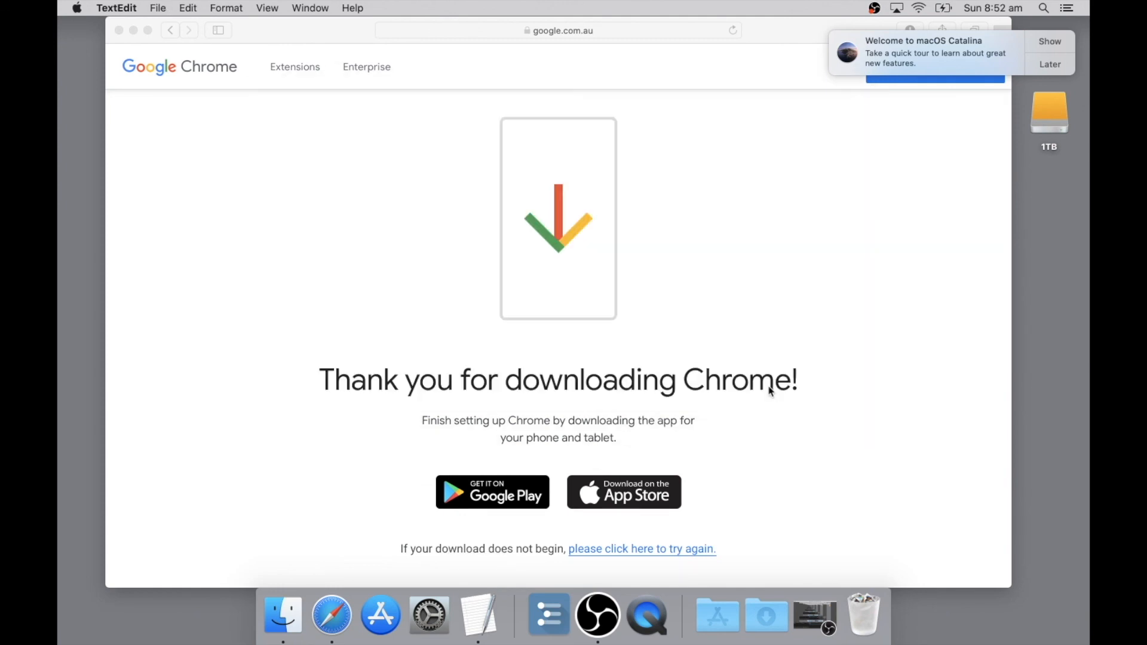
pyautogui.click(113, 7)
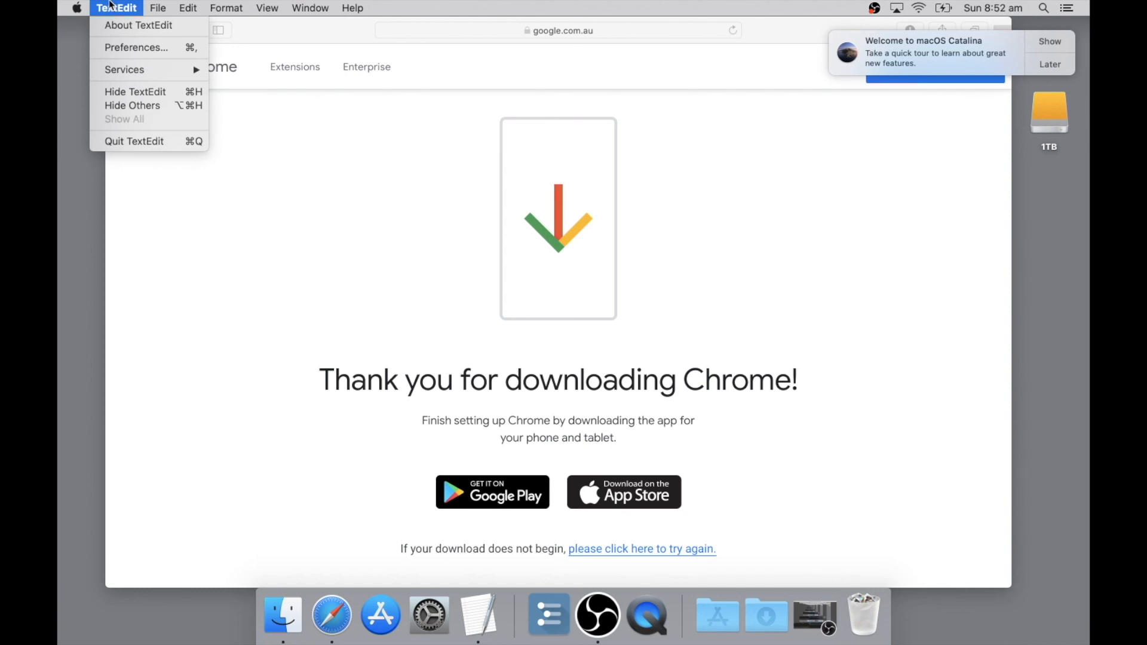
pyautogui.click(128, 48)
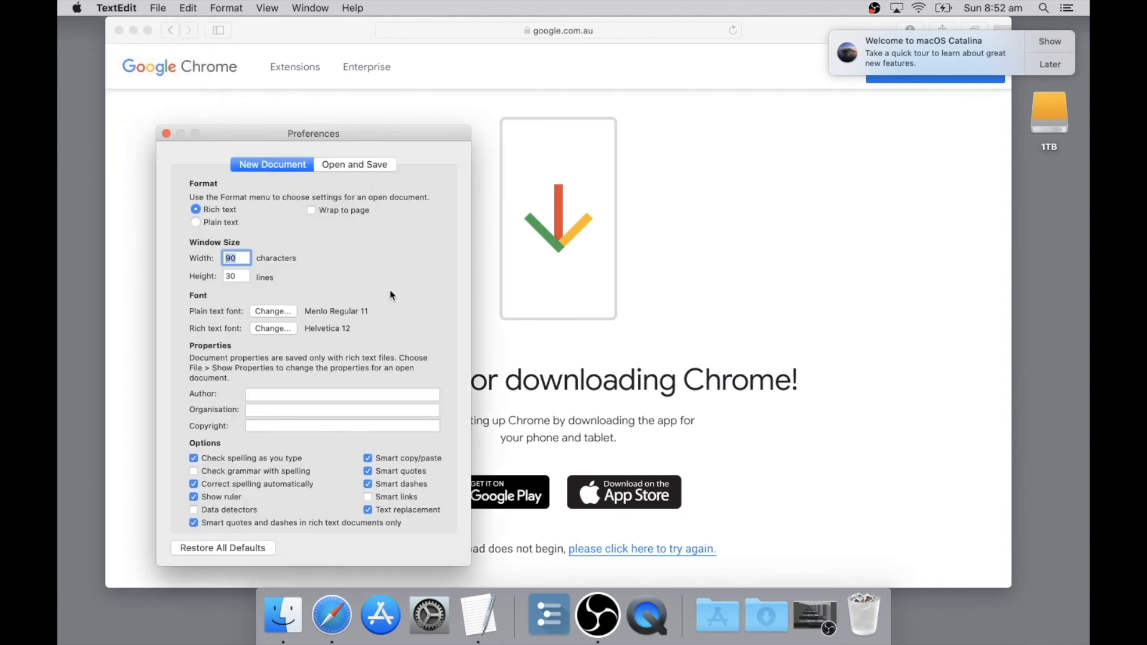
pyautogui.click(196, 222)
pyautogui.click(167, 134)
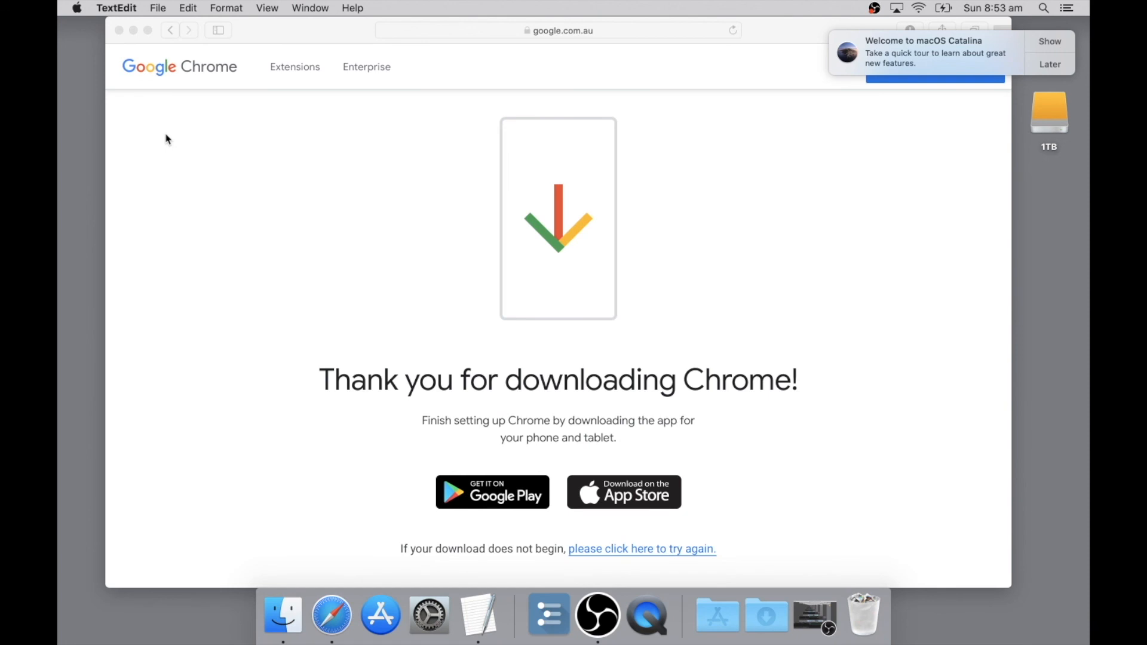